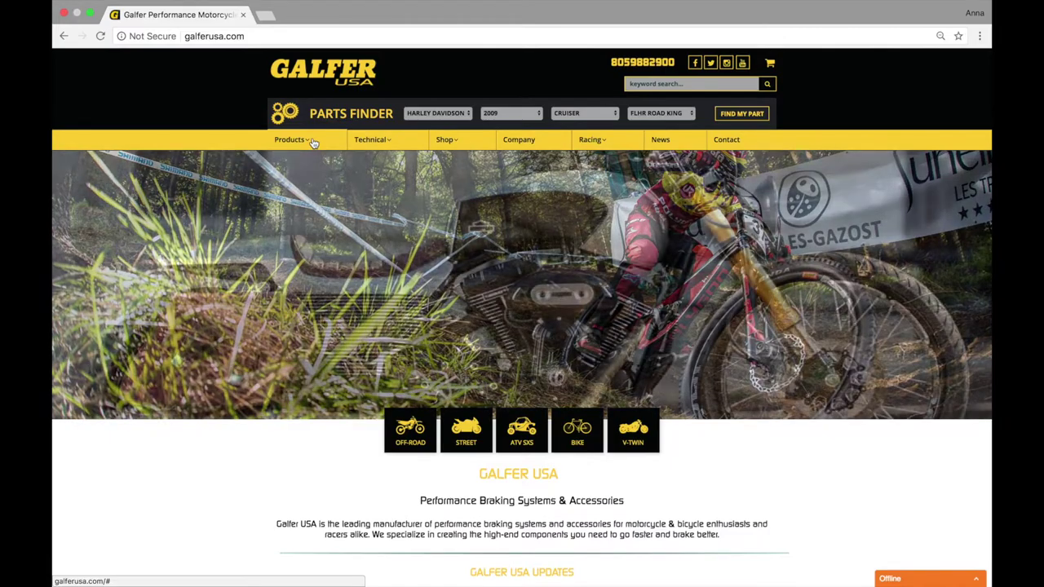
Open the Custom Line Builder page from the products and bring up the standard custom lines order form PDF.
{"action": "left_click", "coordinate": [313, 141]}
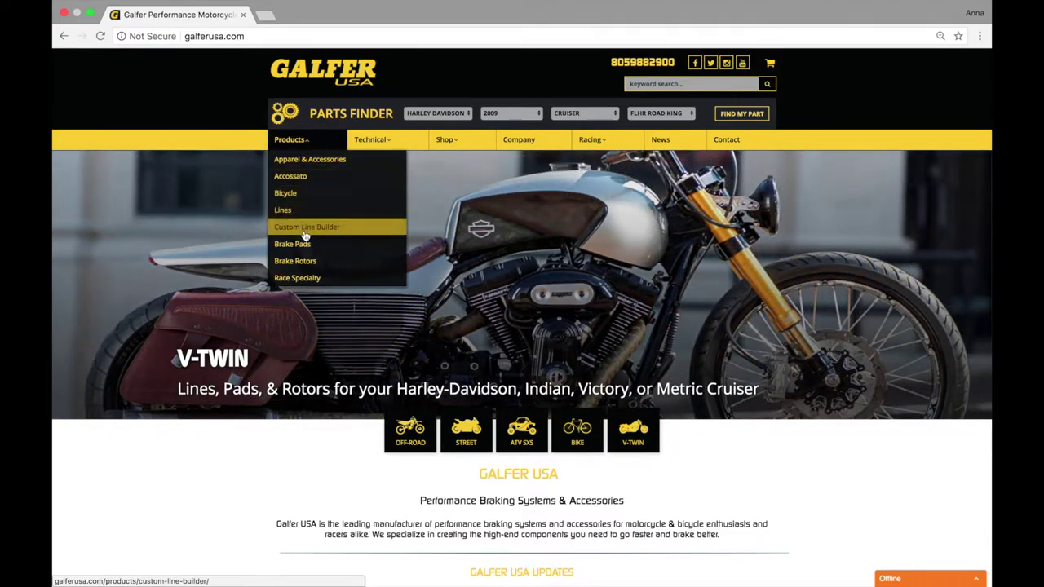
{"action": "left_click", "coordinate": [305, 228]}
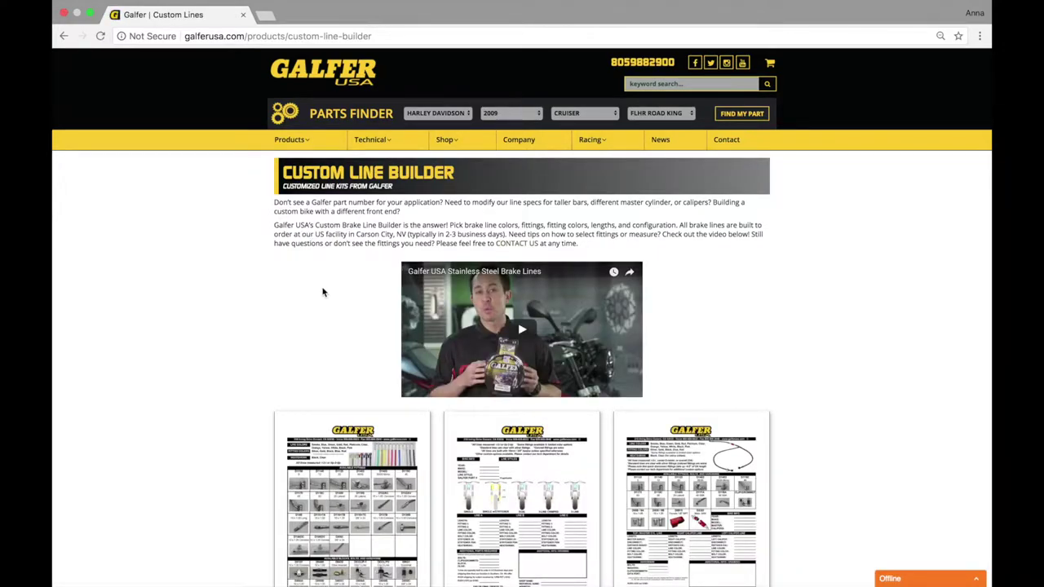
{"action": "scroll", "coordinate": [322, 292], "scroll_direction": "down", "scroll_amount": 3}
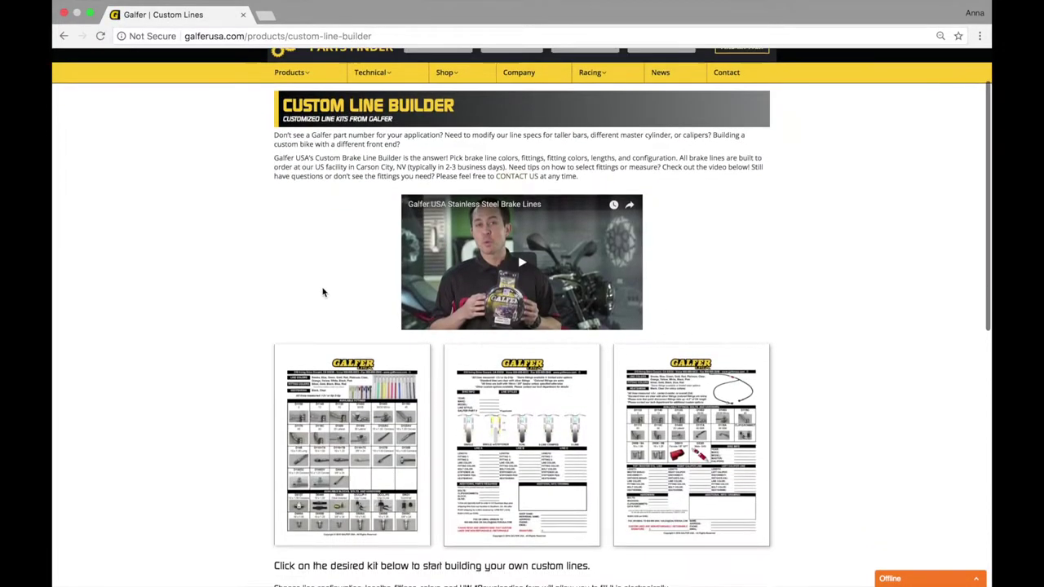
{"action": "scroll", "coordinate": [323, 292], "scroll_direction": "down", "scroll_amount": 7}
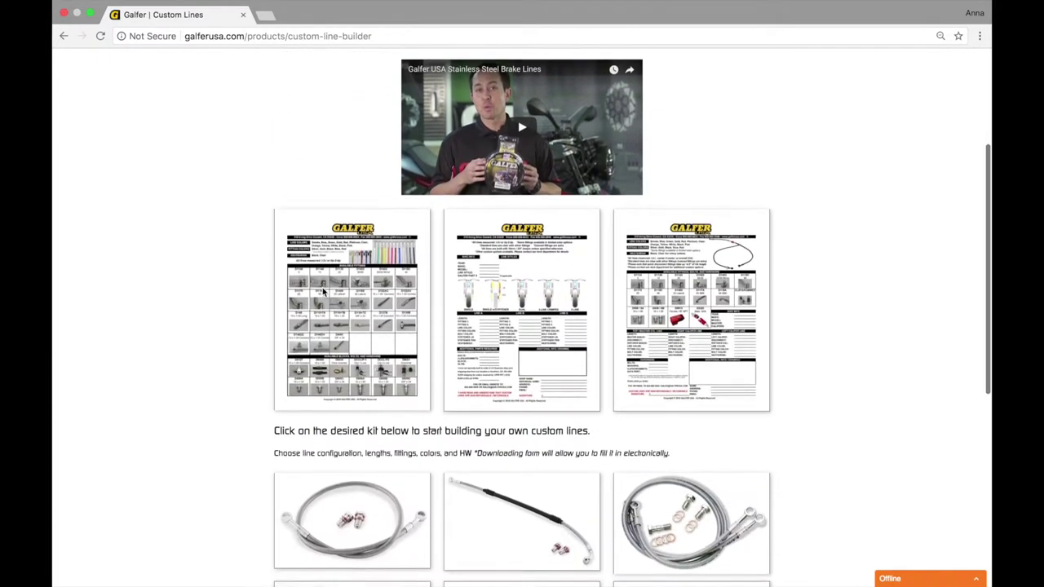
{"action": "scroll", "coordinate": [322, 290], "scroll_direction": "down", "scroll_amount": 1}
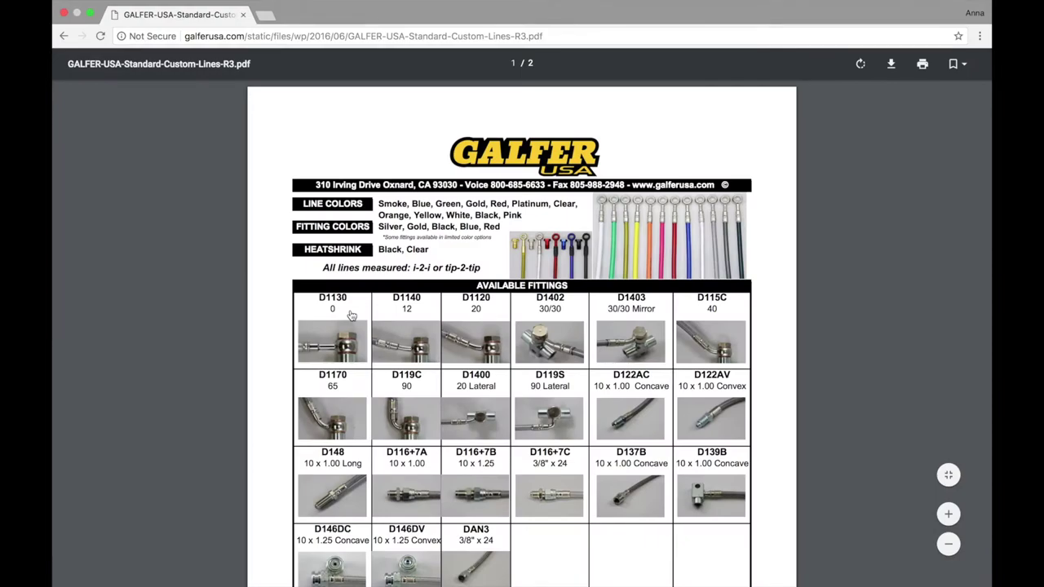
Look through the form's line colors, available fittings, and the blocks, bolts and hardware charts.
{"action": "scroll", "coordinate": [351, 316], "scroll_direction": "down", "scroll_amount": 2}
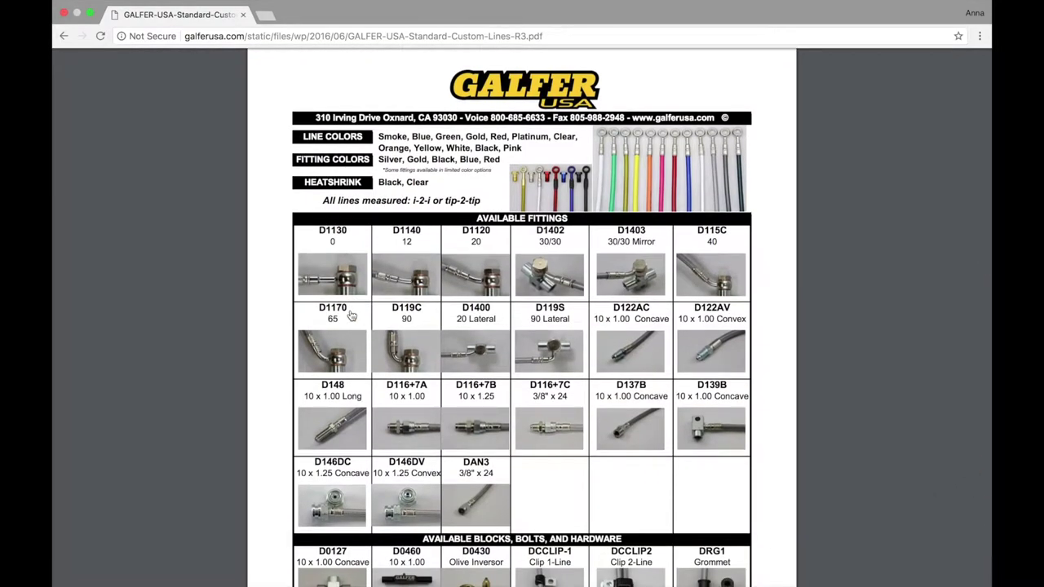
{"action": "scroll", "coordinate": [351, 316], "scroll_direction": "down", "scroll_amount": 1}
{"action": "scroll", "coordinate": [352, 316], "scroll_direction": "down", "scroll_amount": 1}
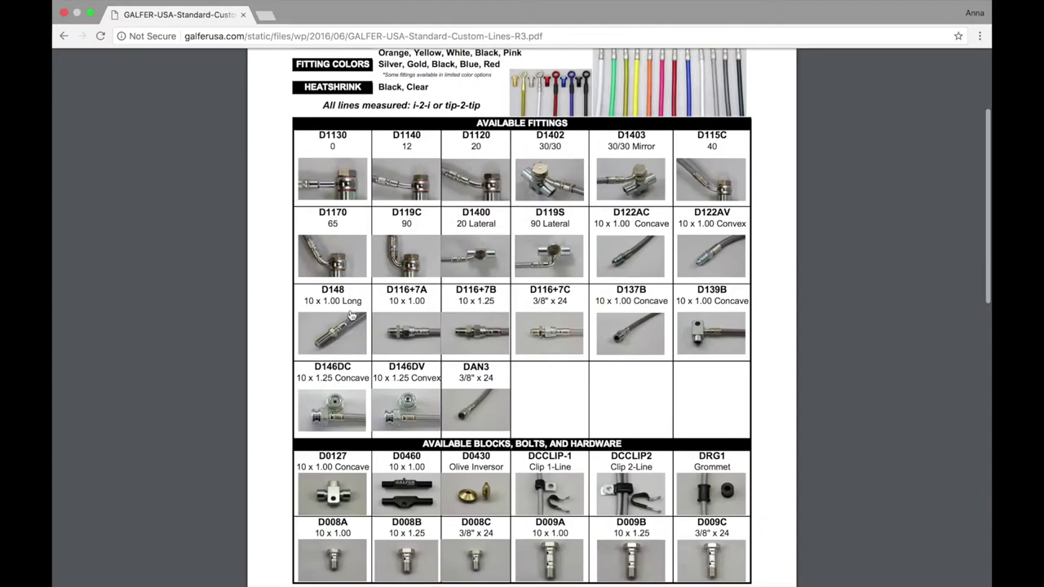
{"action": "scroll", "coordinate": [351, 316], "scroll_direction": "down", "scroll_amount": 2}
{"action": "scroll", "coordinate": [352, 316], "scroll_direction": "down", "scroll_amount": 6}
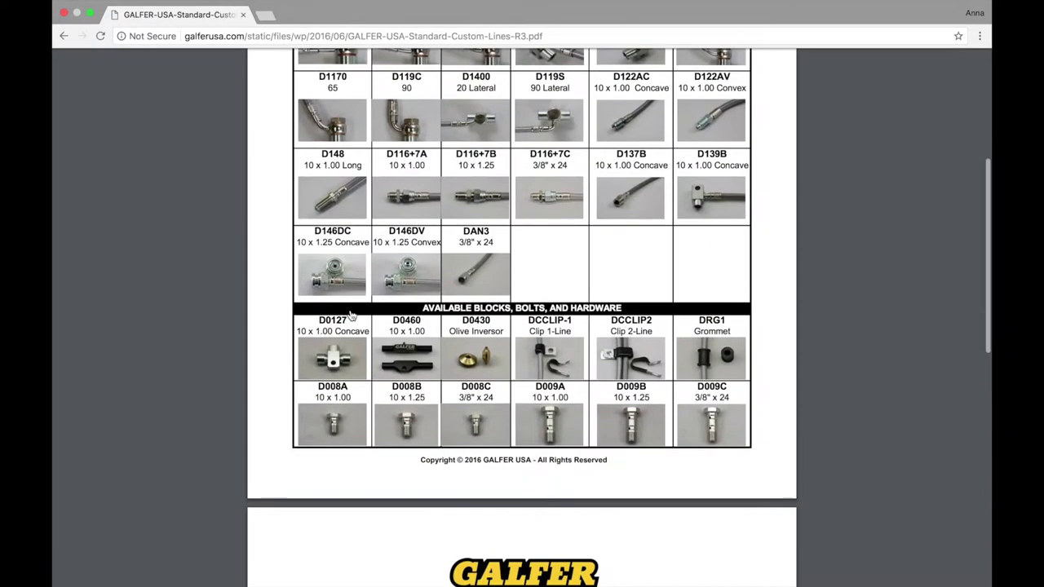
{"action": "scroll", "coordinate": [352, 316], "scroll_direction": "up", "scroll_amount": 7}
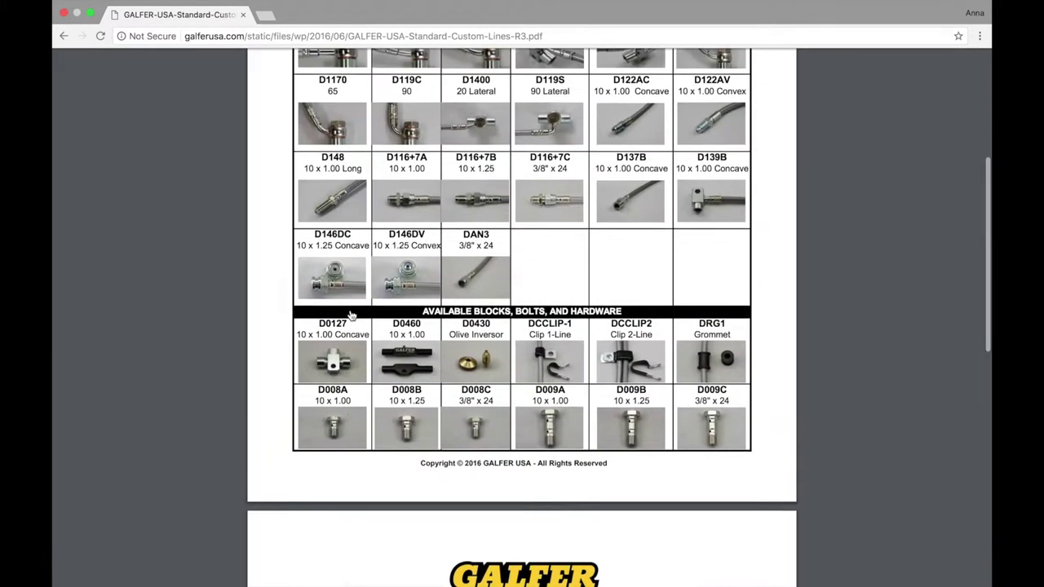
{"action": "scroll", "coordinate": [351, 316], "scroll_direction": "down", "scroll_amount": 3}
{"action": "scroll", "coordinate": [351, 315], "scroll_direction": "down", "scroll_amount": 10}
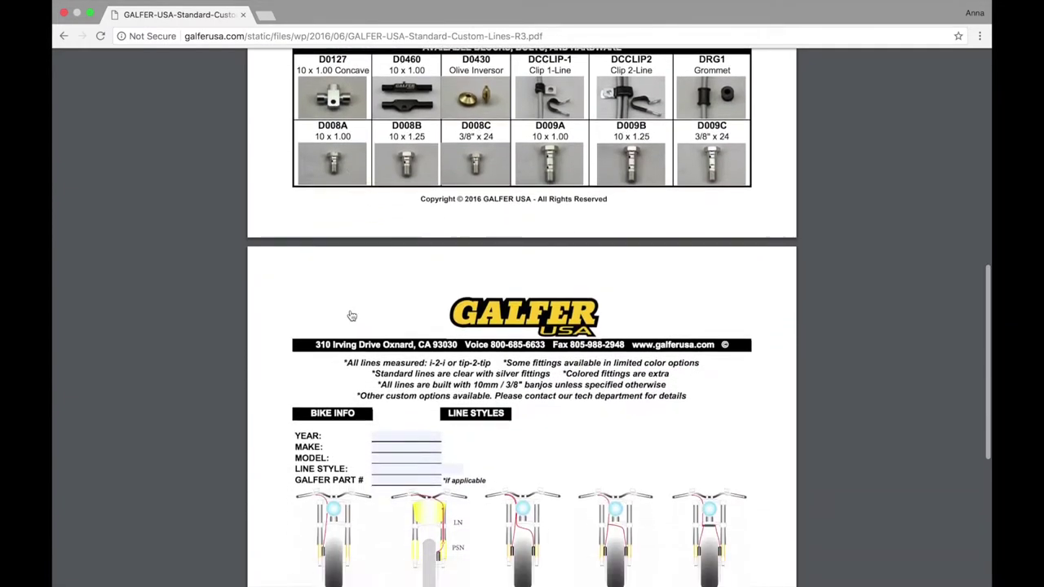
Enter 2006 as the year in the bike info section and go to the make entry.
{"action": "scroll", "coordinate": [352, 315], "scroll_direction": "down", "scroll_amount": 1}
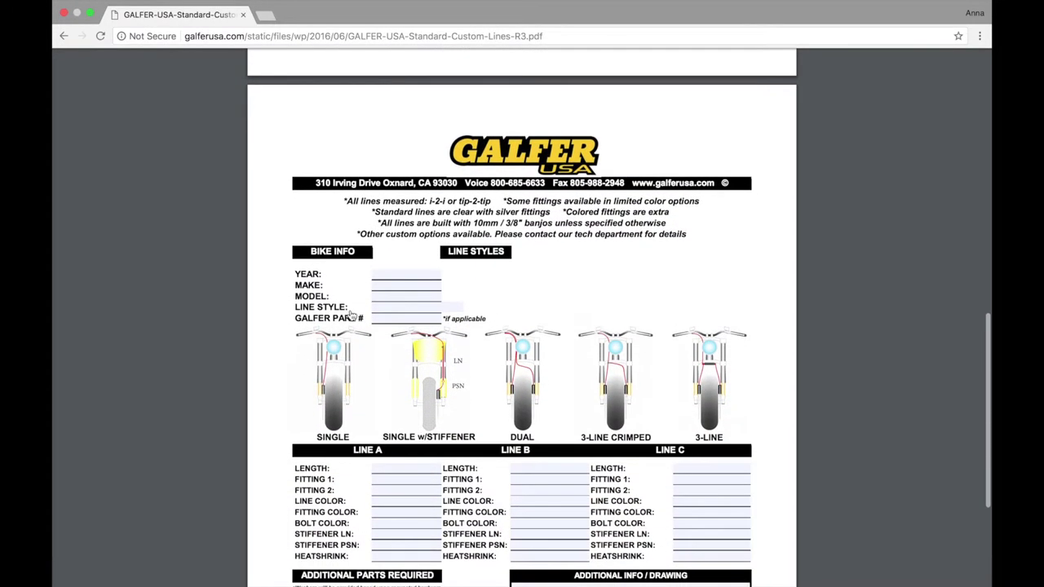
{"action": "scroll", "coordinate": [351, 316], "scroll_direction": "down", "scroll_amount": 1}
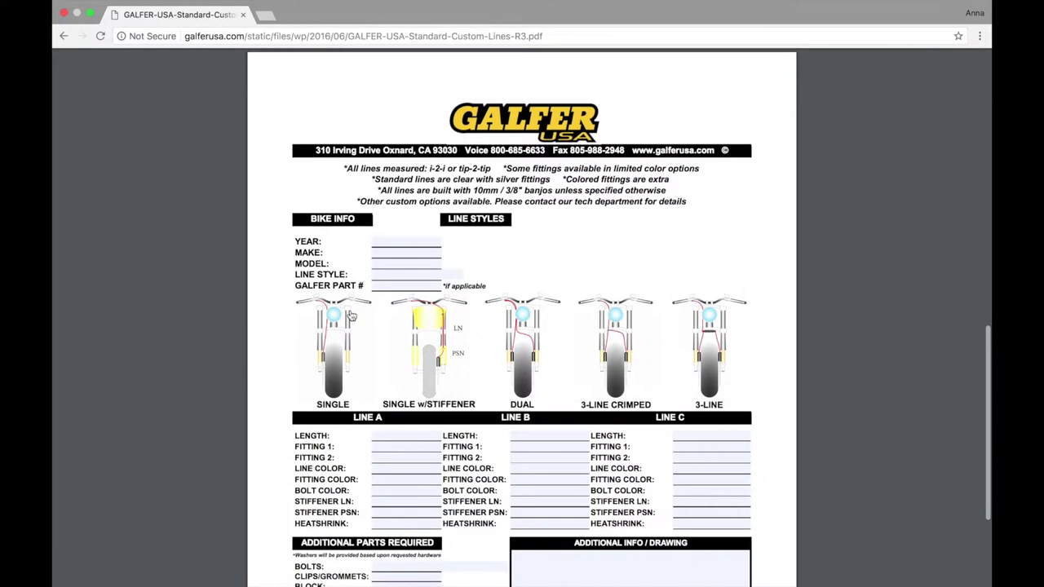
{"action": "left_click", "coordinate": [384, 241]}
{"action": "type", "text": "2006"}
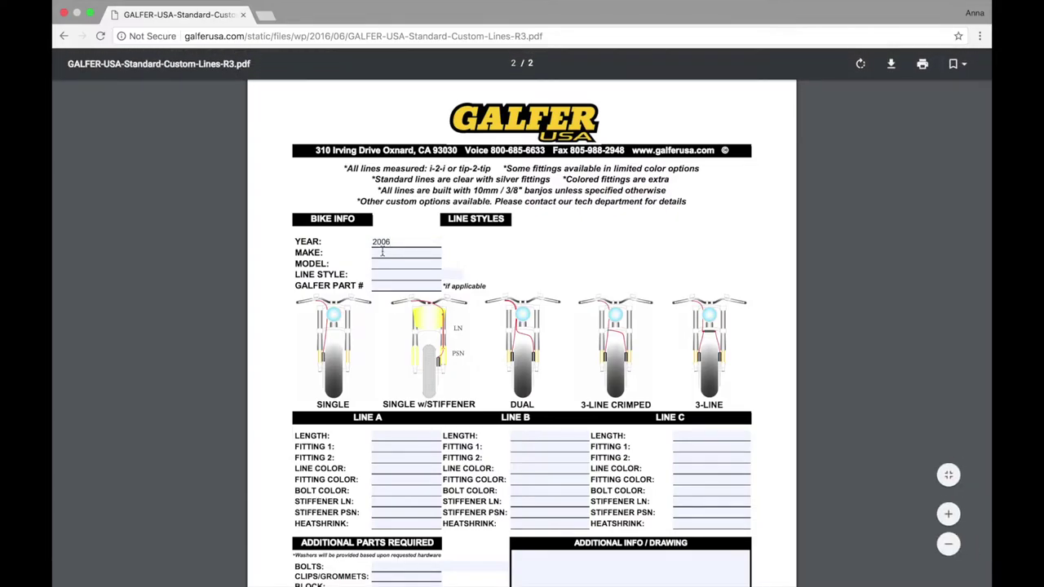
{"action": "left_click", "coordinate": [382, 252]}
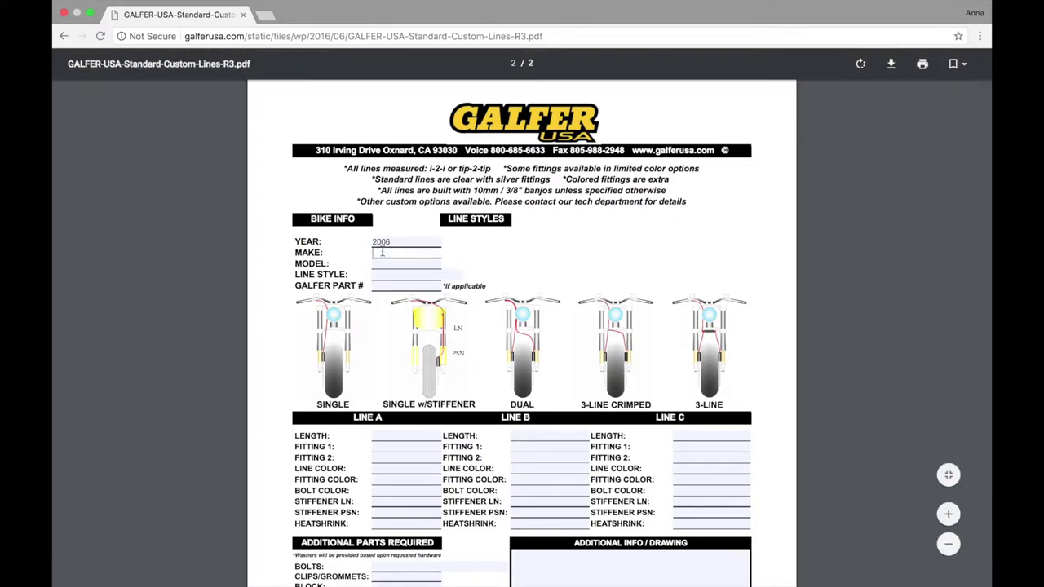
{"action": "type", "text": "rm"}
{"action": "left_click", "coordinate": [378, 263]}
{"action": "left_click", "coordinate": [399, 256]}
{"action": "key", "text": "BackSpace"}
{"action": "key", "text": "BackSpace"}
{"action": "key", "text": "BackSpace"}
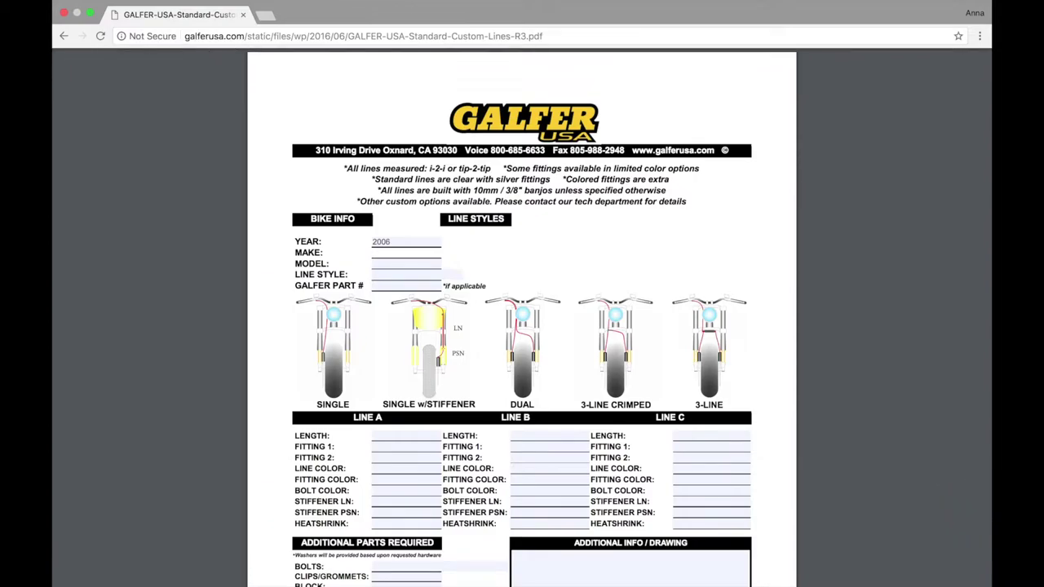
Fill in suzuki as the bike's make and rm 250 as its model.
{"action": "type", "text": "suzuki"}
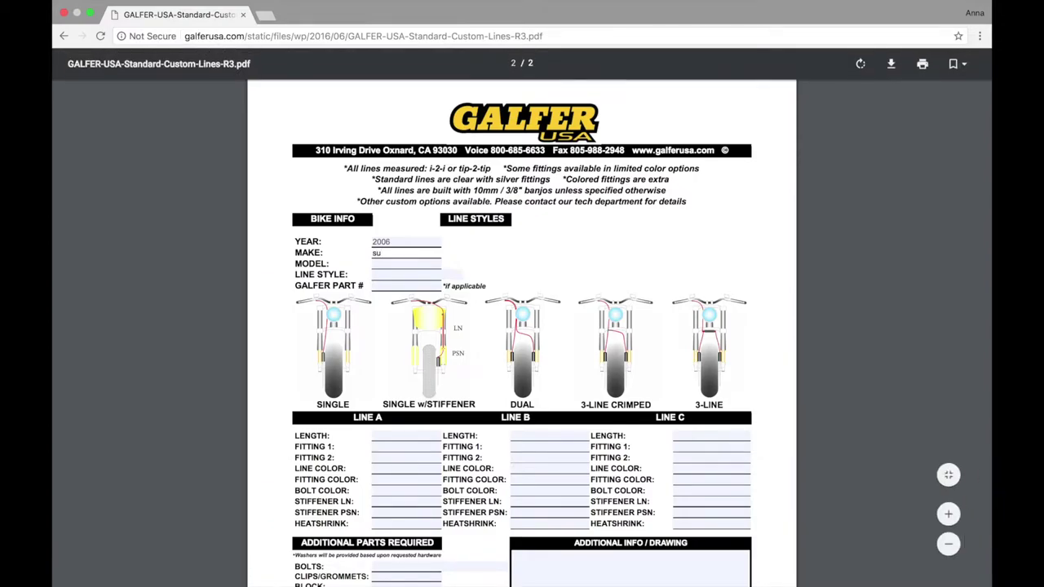
{"action": "left_click", "coordinate": [391, 263]}
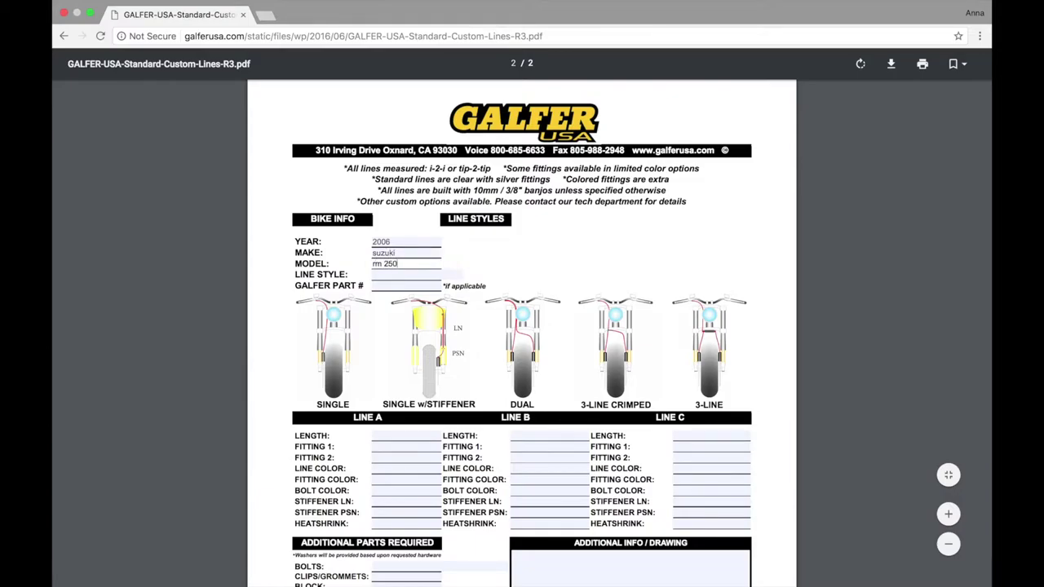
Set the line style to SINGLE W/STIFFENER in the bike info section.
{"action": "left_click", "coordinate": [388, 280]}
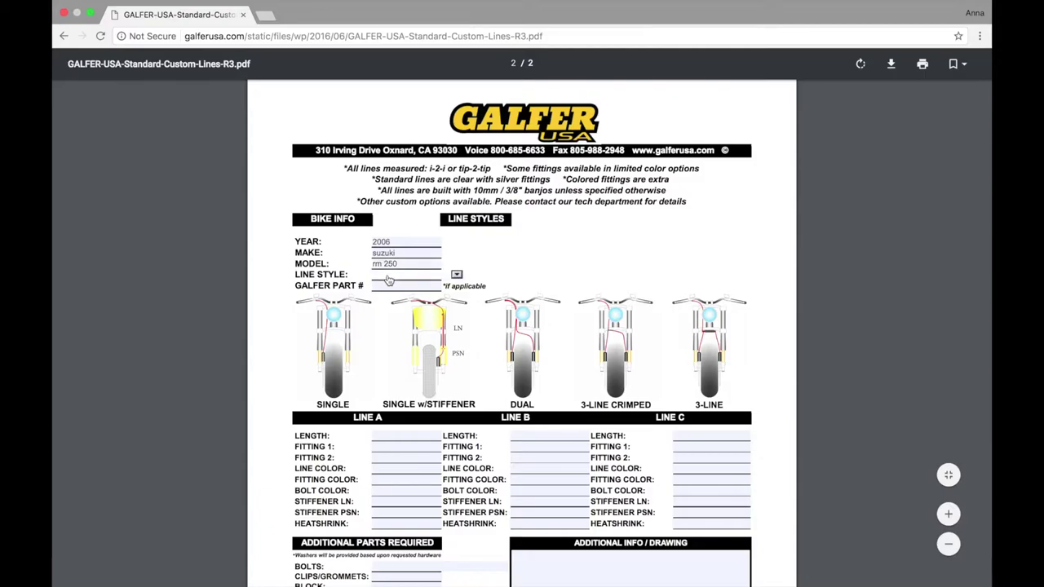
{"action": "left_click", "coordinate": [458, 276]}
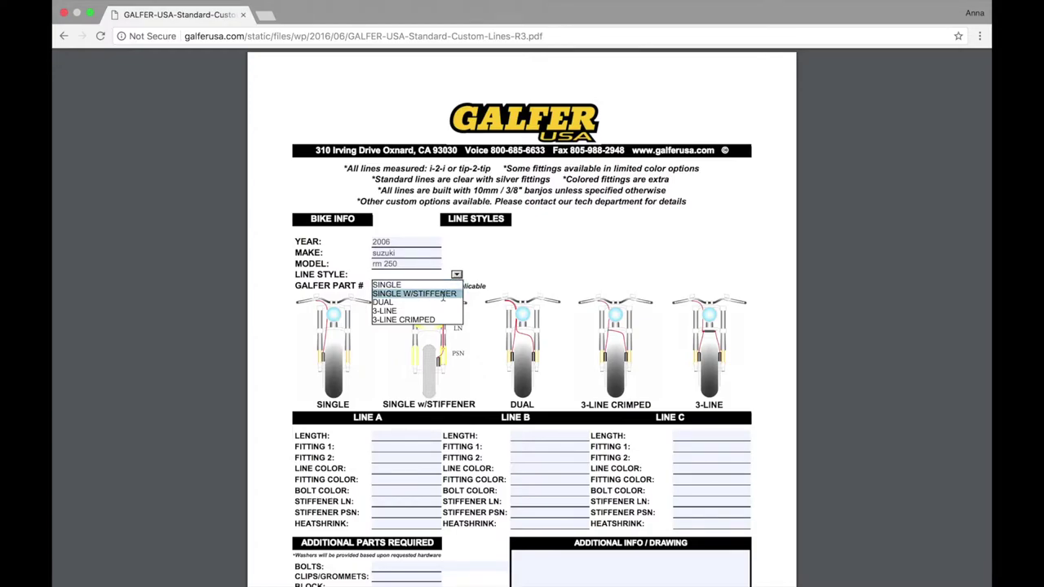
{"action": "left_click", "coordinate": [445, 294]}
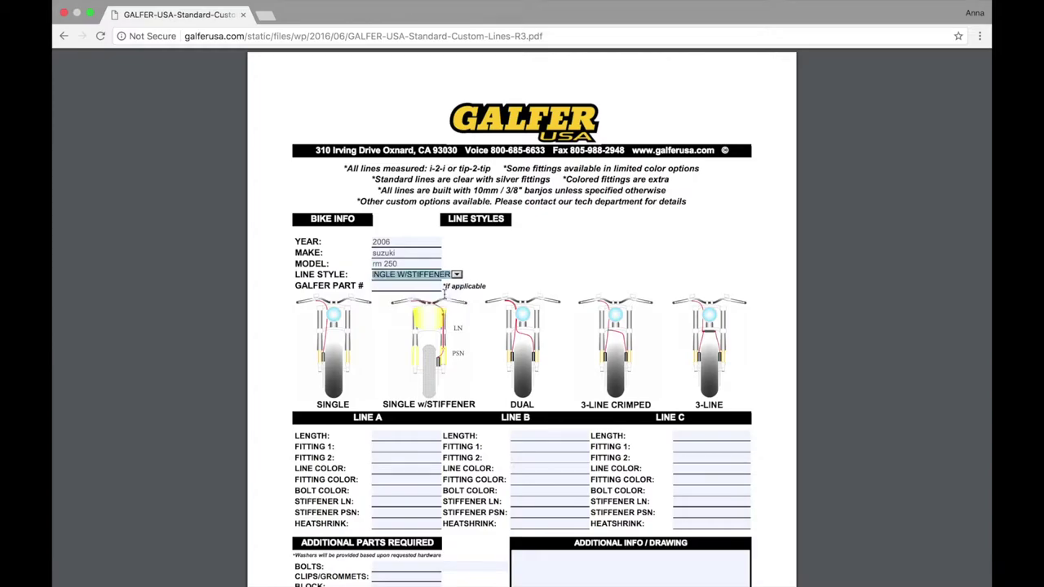
{"action": "left_click", "coordinate": [381, 286]}
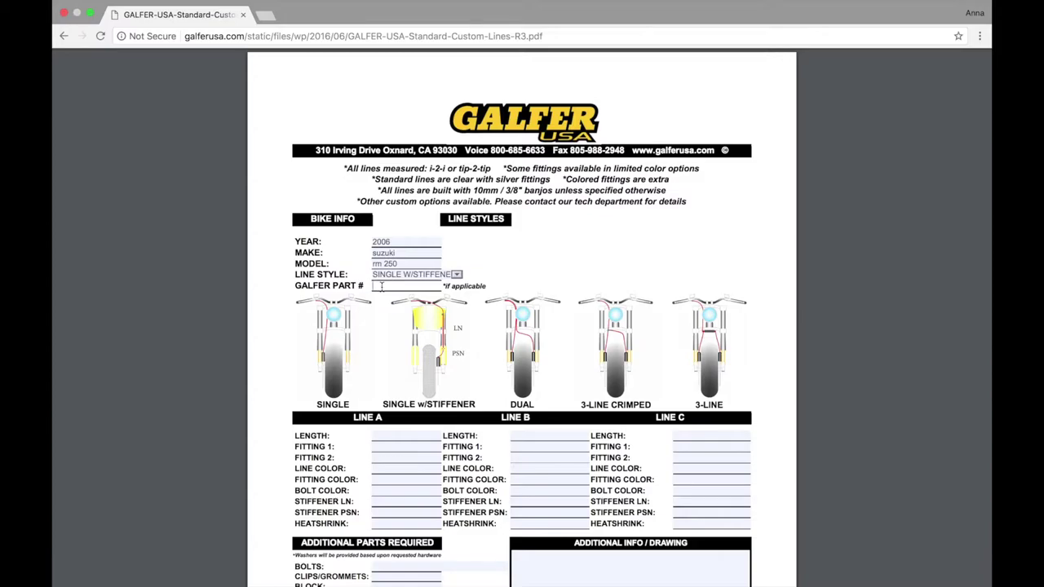
Enter 52 as the length of Line A.
{"action": "scroll", "coordinate": [381, 285], "scroll_direction": "down", "scroll_amount": 3}
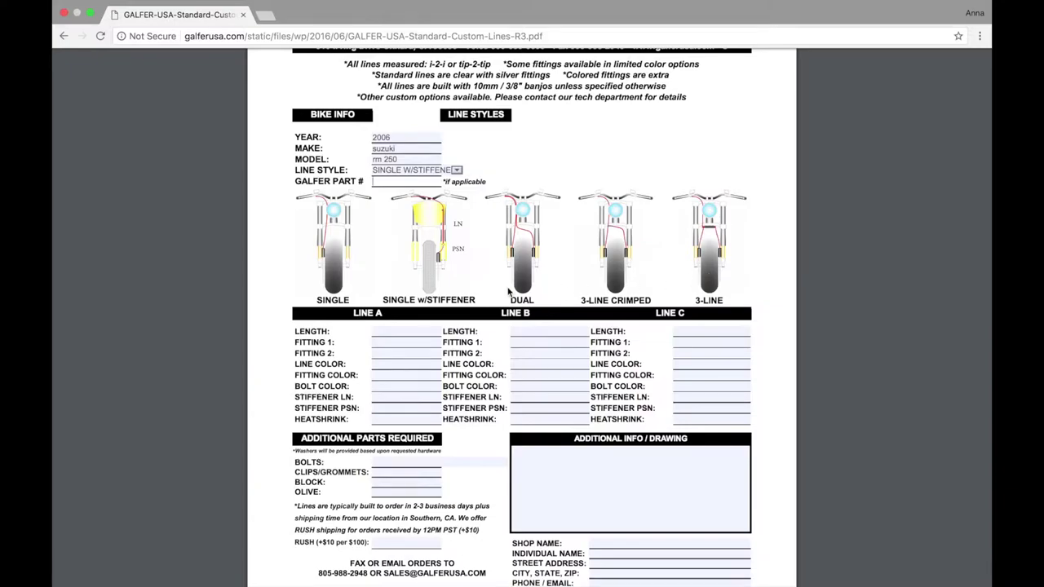
{"action": "scroll", "coordinate": [508, 292], "scroll_direction": "down", "scroll_amount": 3}
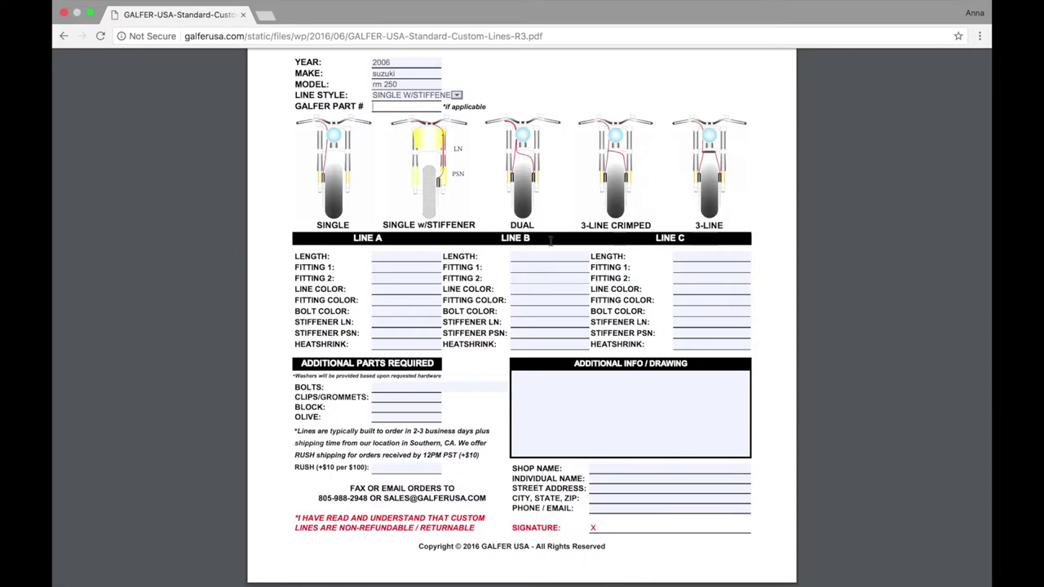
{"action": "key", "text": "Tab"}
{"action": "left_click", "coordinate": [382, 258]}
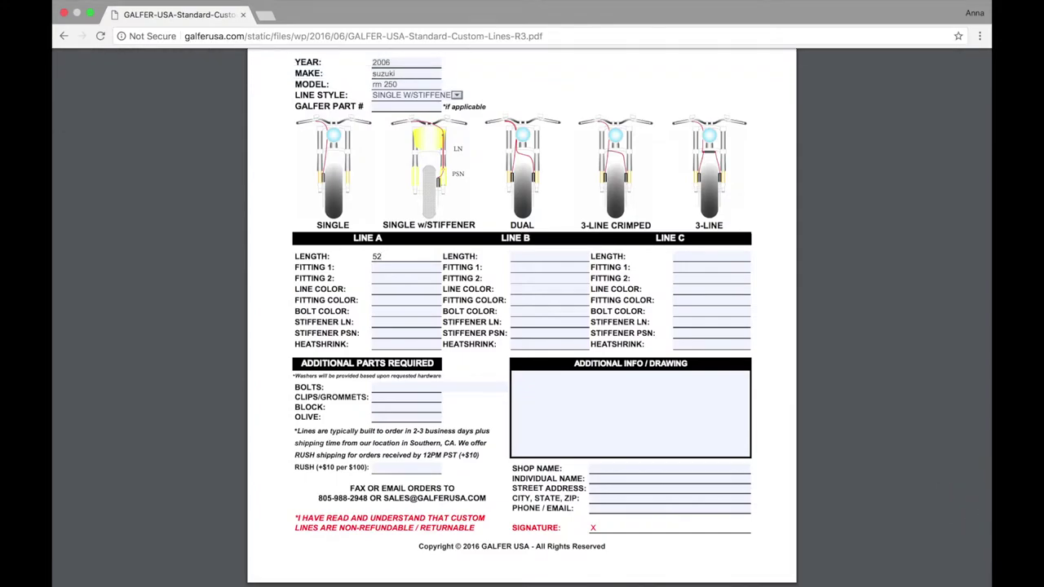
Consult the available fittings chart and set Line A's Fitting 1 to D1120 (20).
{"action": "left_click", "coordinate": [378, 272]}
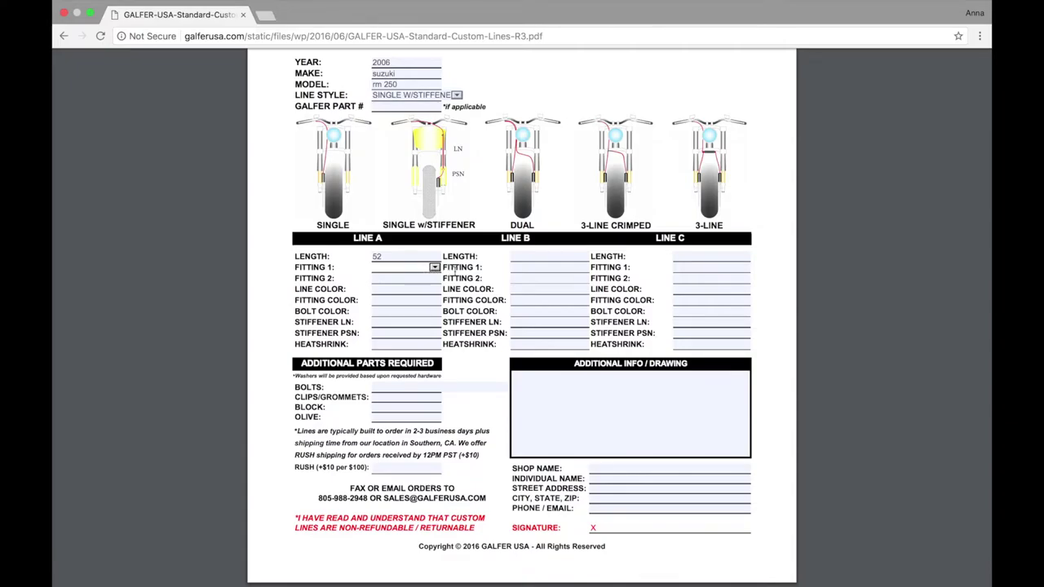
{"action": "scroll", "coordinate": [696, 256], "scroll_direction": "up", "scroll_amount": 10}
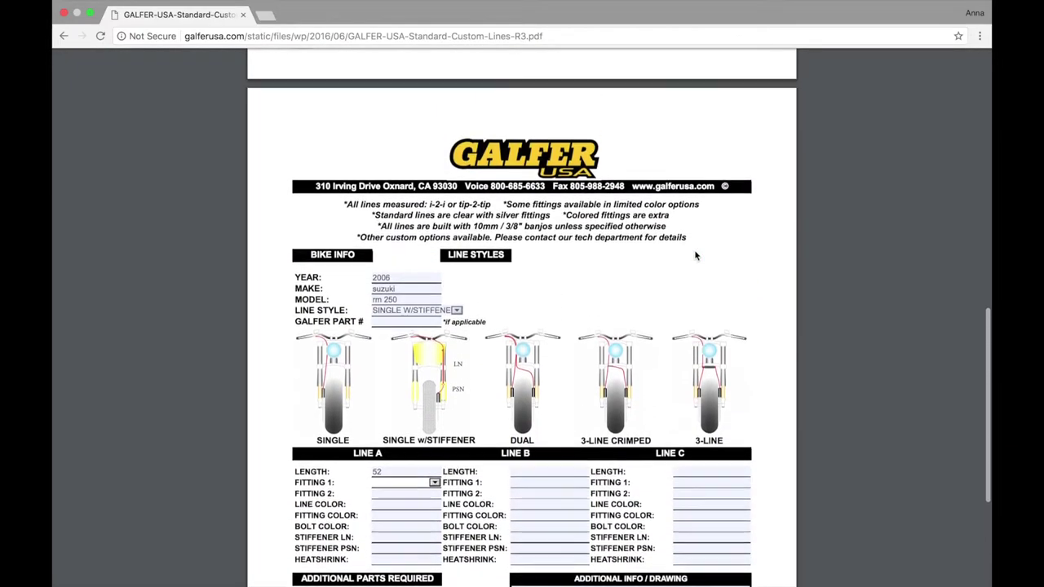
{"action": "scroll", "coordinate": [696, 256], "scroll_direction": "up", "scroll_amount": 6}
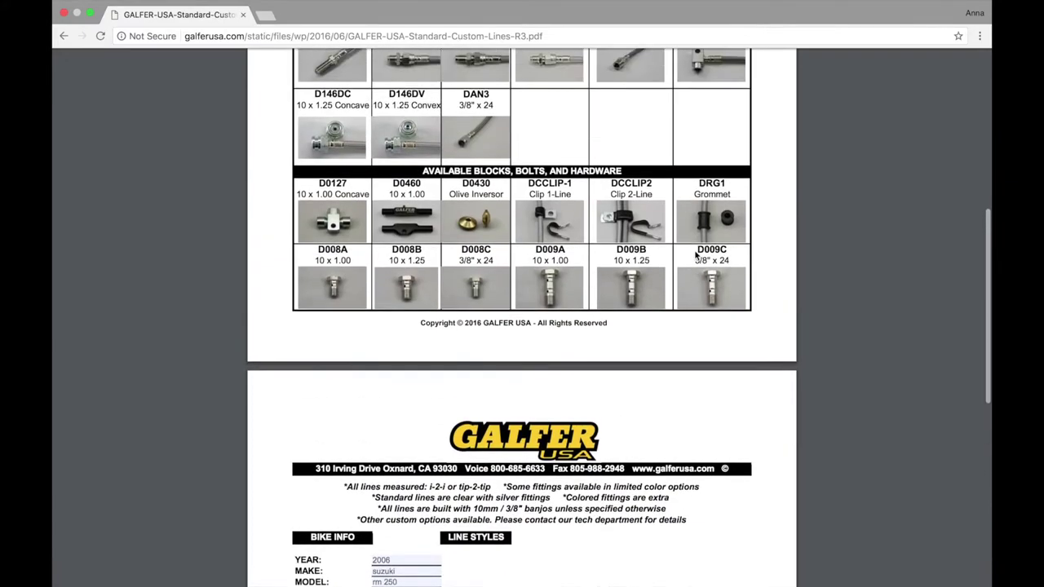
{"action": "scroll", "coordinate": [696, 256], "scroll_direction": "up", "scroll_amount": 5}
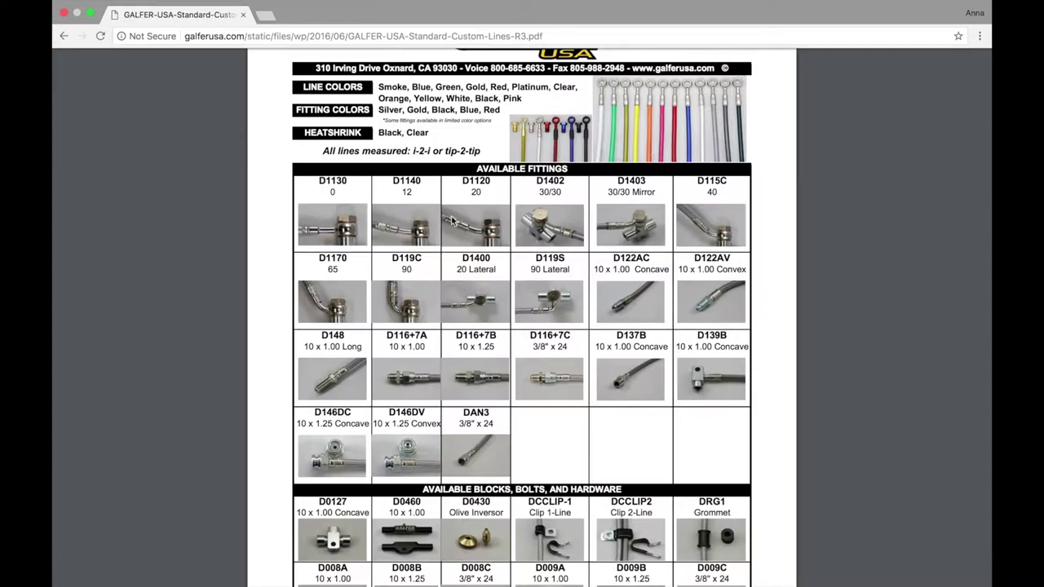
{"action": "scroll", "coordinate": [475, 246], "scroll_direction": "down", "scroll_amount": 15}
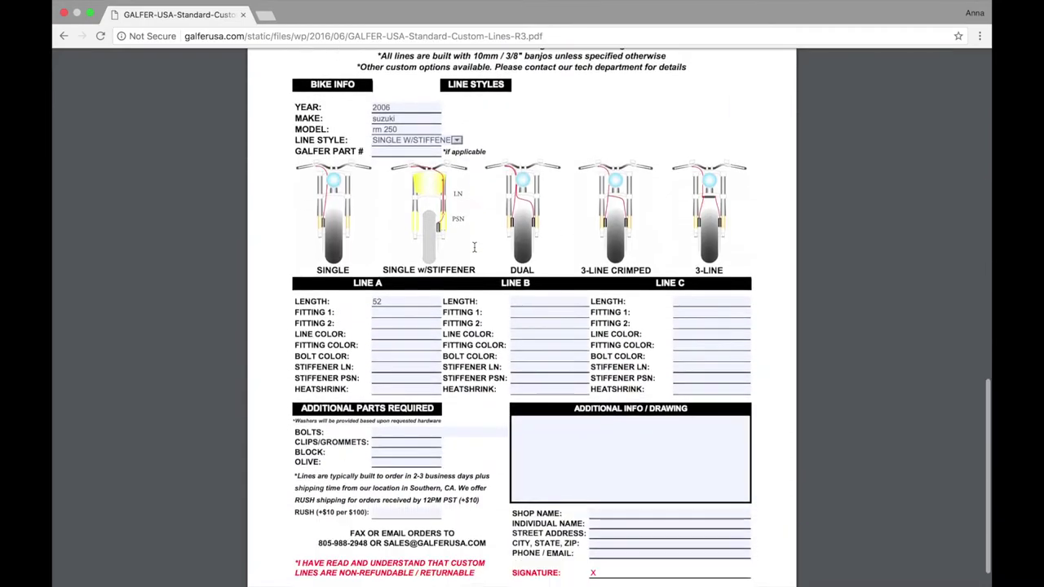
{"action": "left_click", "coordinate": [434, 269]}
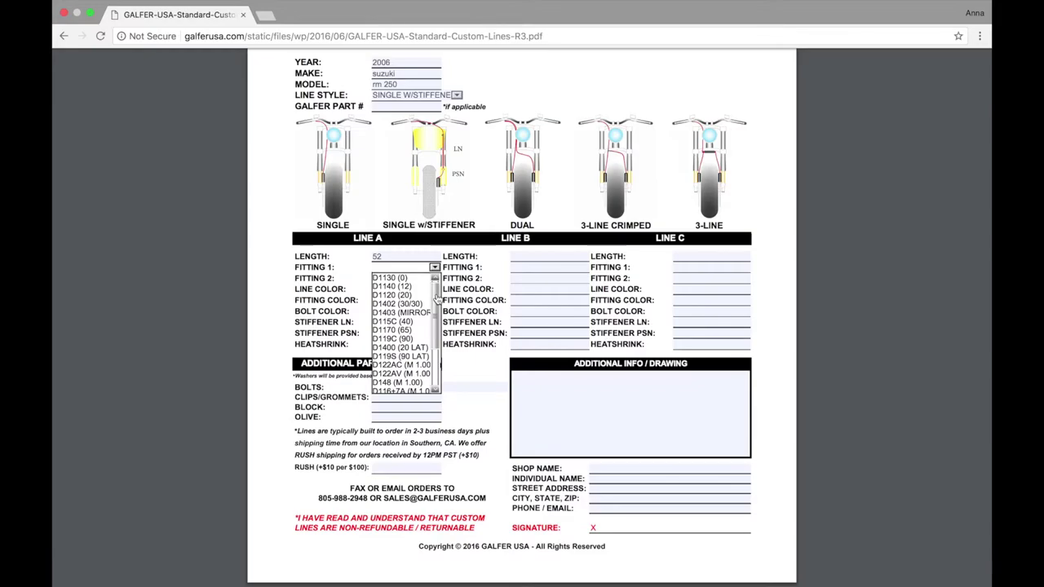
{"action": "left_click", "coordinate": [408, 296]}
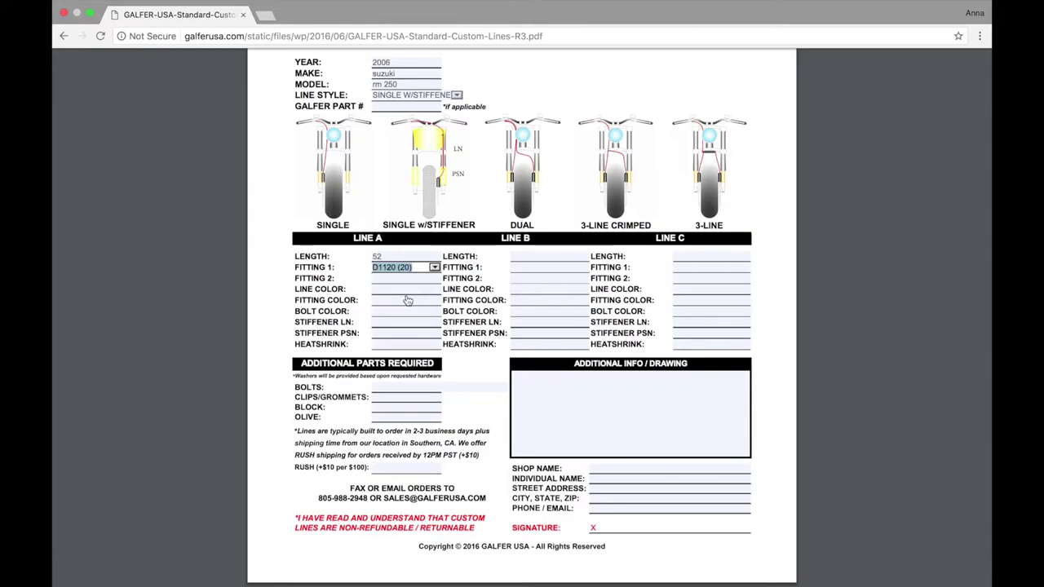
Consult the available fittings chart and set Line A's Fitting 2 to D1140 (12).
{"action": "scroll", "coordinate": [471, 292], "scroll_direction": "up", "scroll_amount": 5}
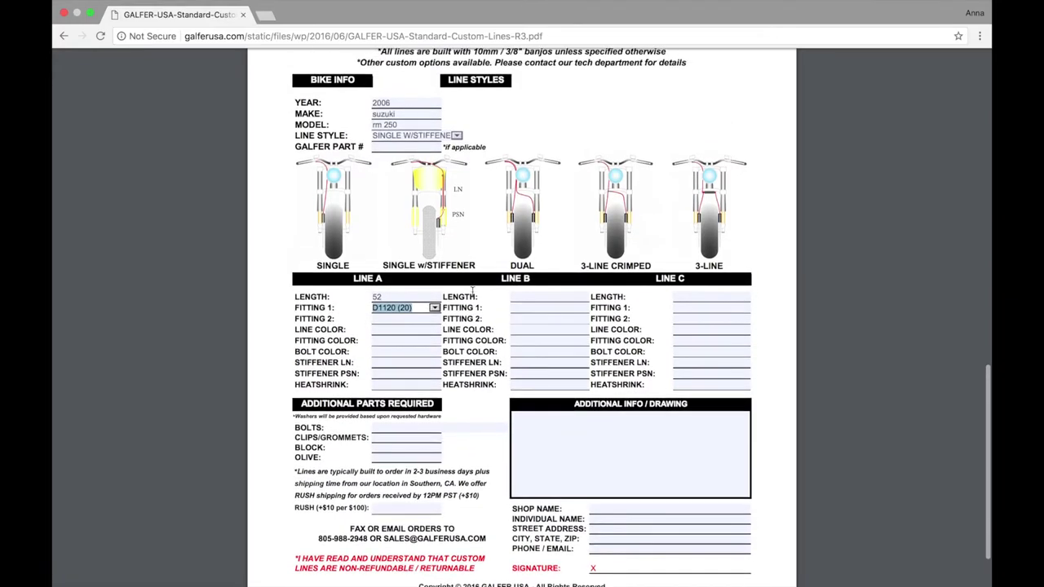
{"action": "scroll", "coordinate": [471, 292], "scroll_direction": "up", "scroll_amount": 15}
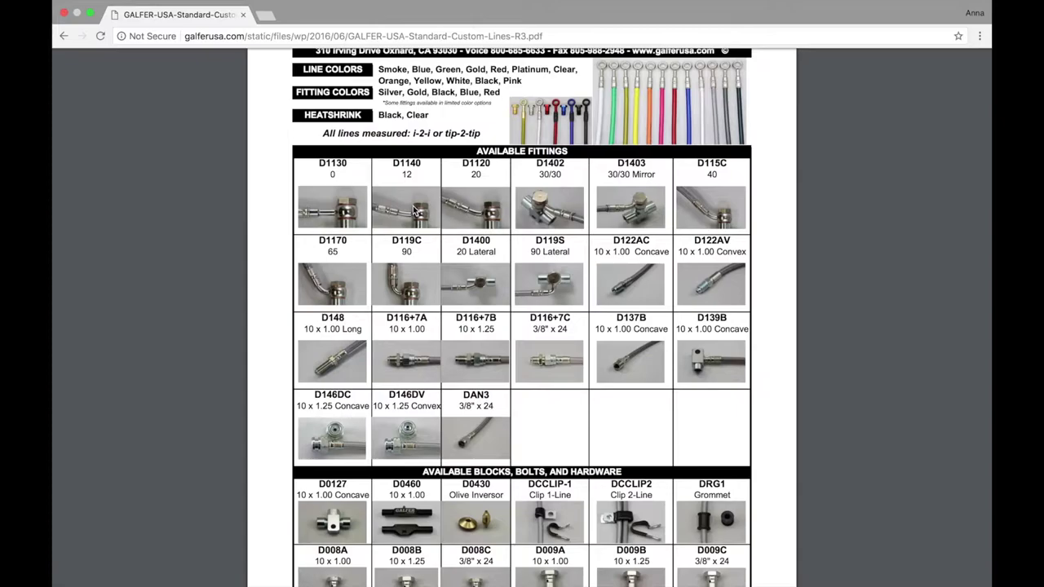
{"action": "scroll", "coordinate": [413, 210], "scroll_direction": "down", "scroll_amount": 6}
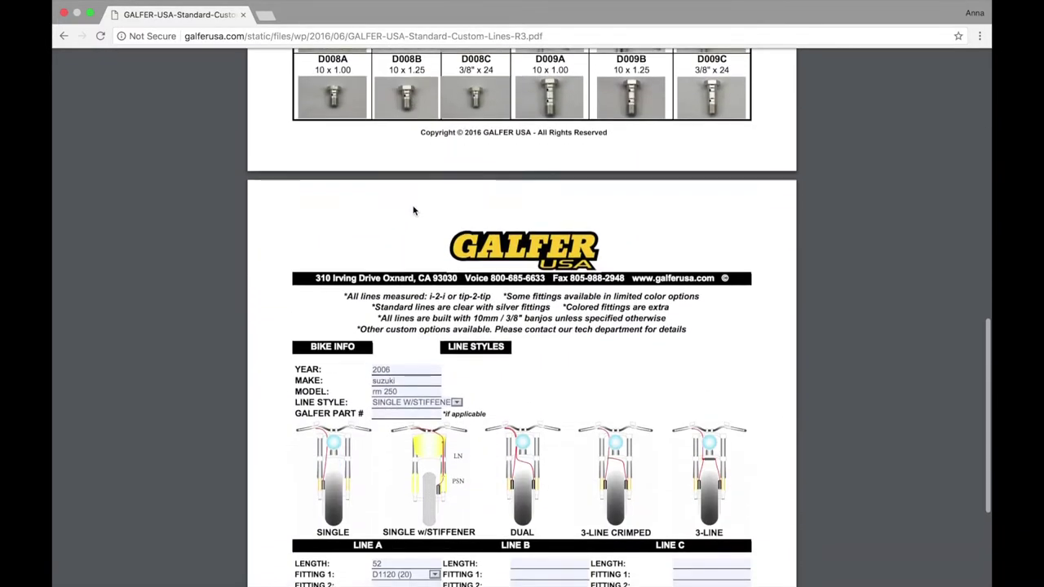
{"action": "scroll", "coordinate": [414, 210], "scroll_direction": "down", "scroll_amount": 4}
{"action": "left_click", "coordinate": [435, 278]}
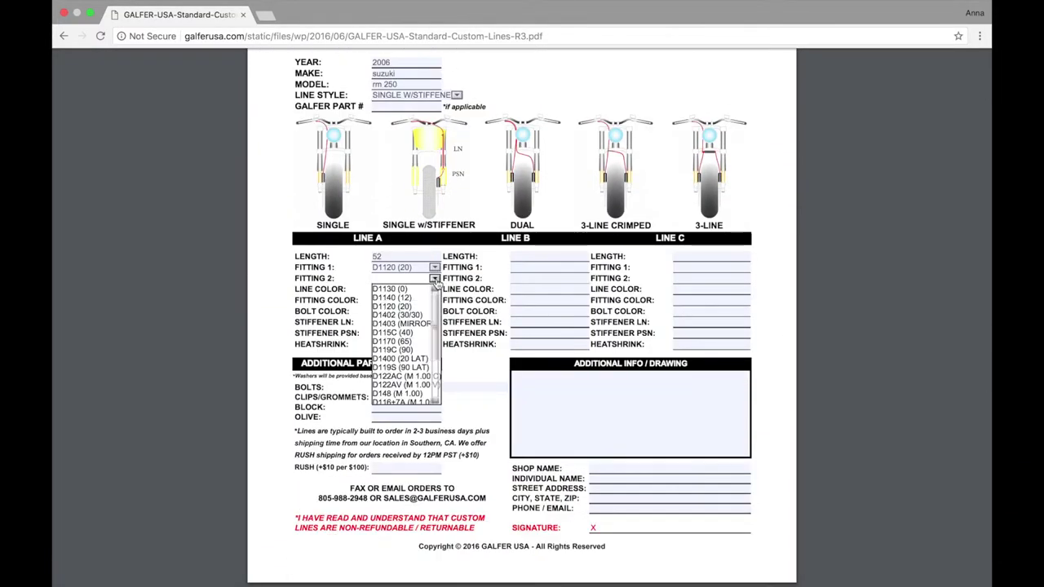
{"action": "left_click", "coordinate": [410, 298]}
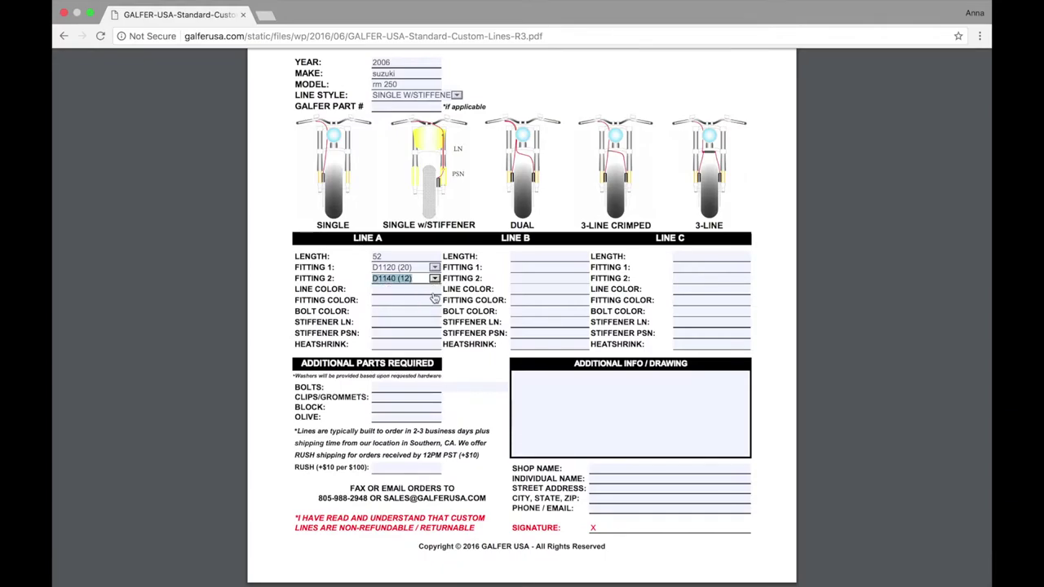
Check the available line colors and set Line A's line color to GOLD.
{"action": "scroll", "coordinate": [438, 296], "scroll_direction": "up", "scroll_amount": 10}
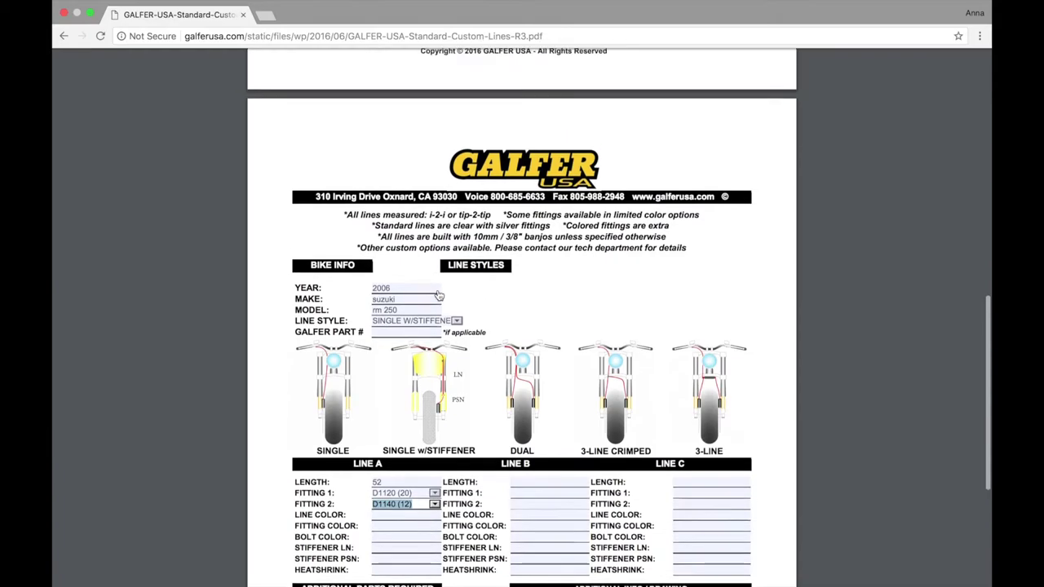
{"action": "scroll", "coordinate": [438, 295], "scroll_direction": "up", "scroll_amount": 2}
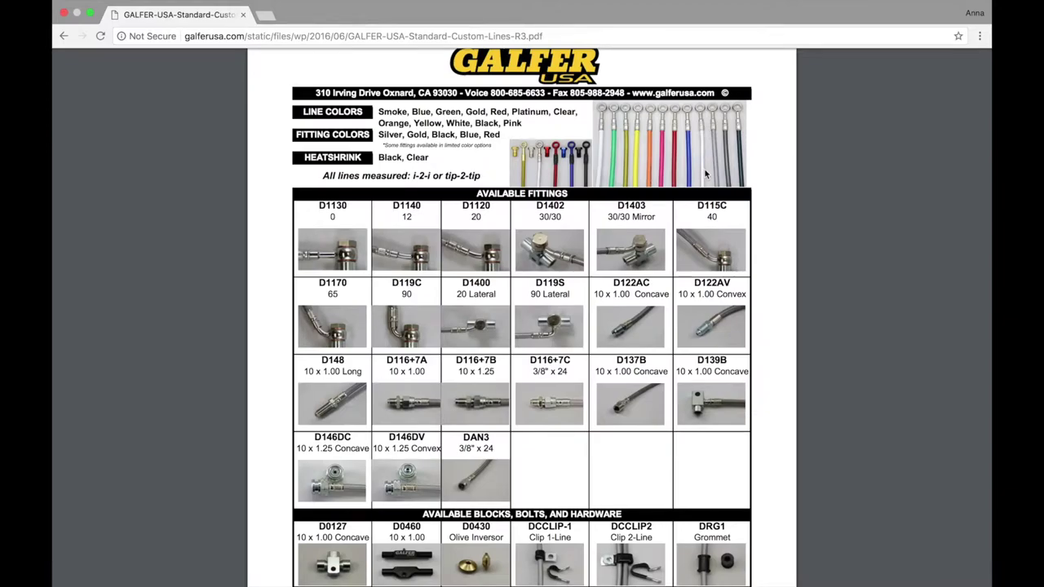
{"action": "scroll", "coordinate": [705, 172], "scroll_direction": "down", "scroll_amount": 5}
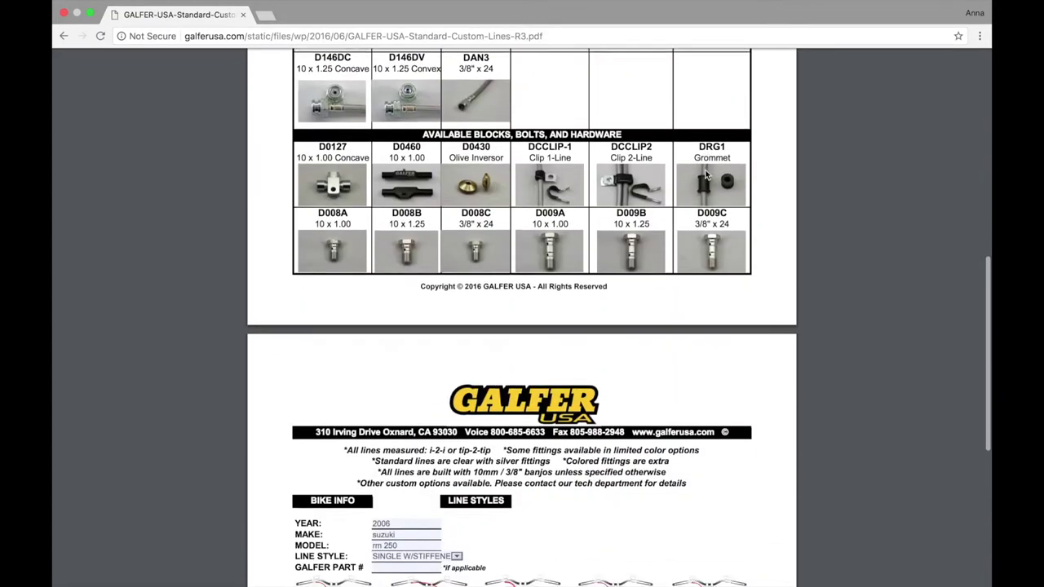
{"action": "scroll", "coordinate": [706, 175], "scroll_direction": "down", "scroll_amount": 5}
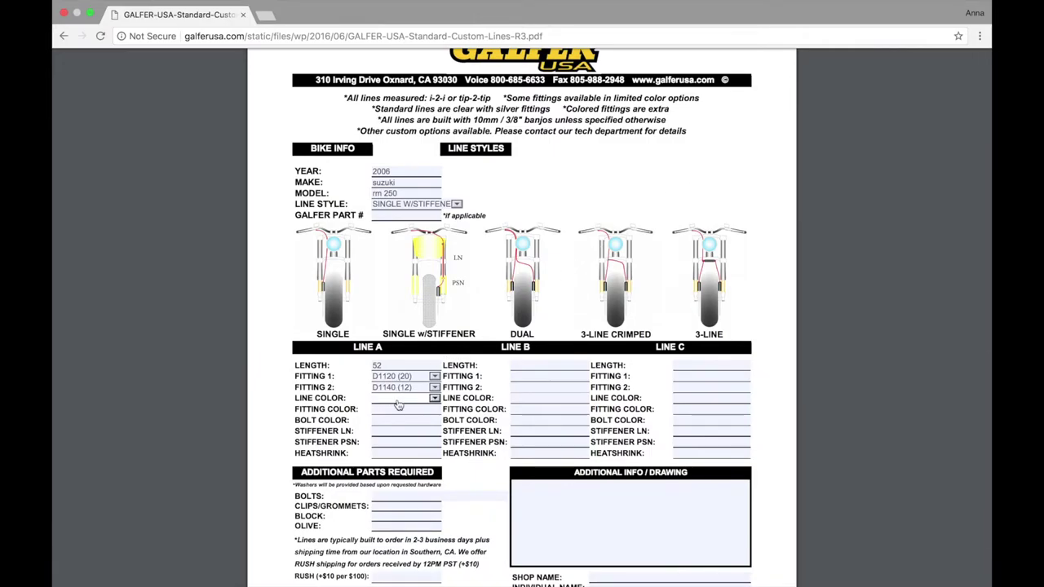
{"action": "left_click", "coordinate": [434, 398]}
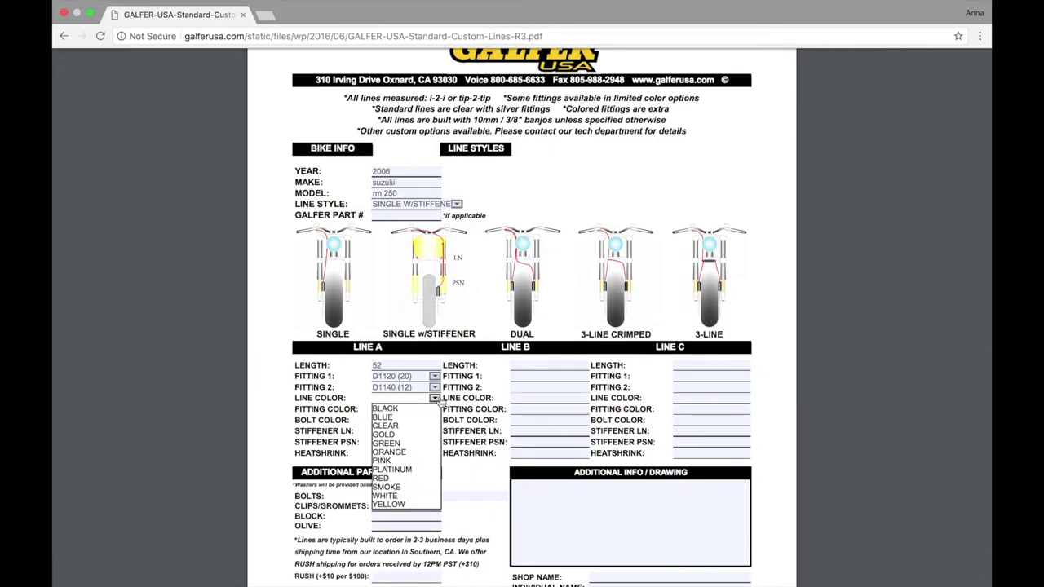
{"action": "left_click", "coordinate": [398, 434]}
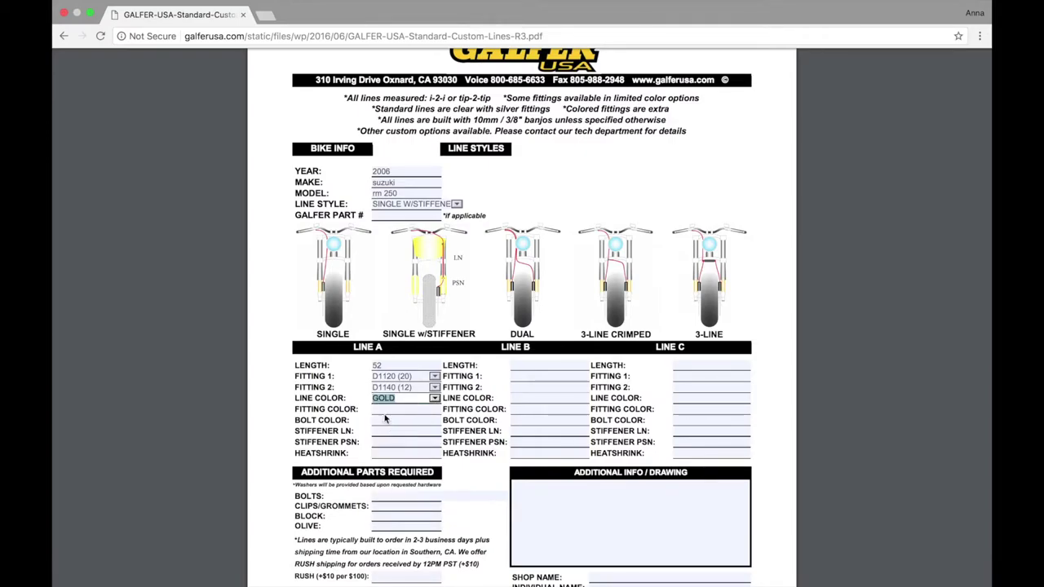
Check the fitting color samples and set both the fitting color and bolt color of Line A to BLACK.
{"action": "scroll", "coordinate": [420, 417], "scroll_direction": "up", "scroll_amount": 3}
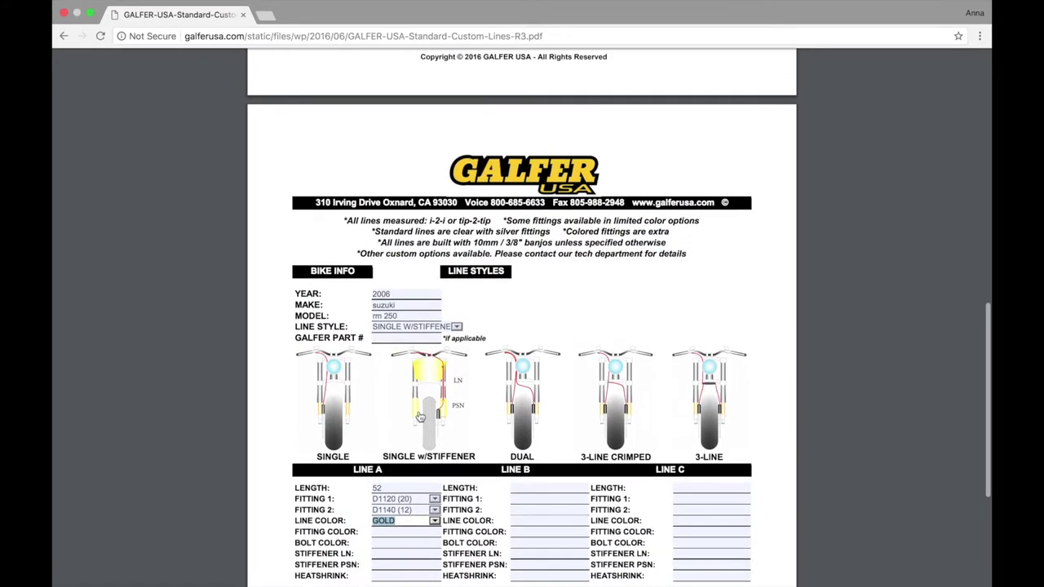
{"action": "scroll", "coordinate": [419, 418], "scroll_direction": "up", "scroll_amount": 10}
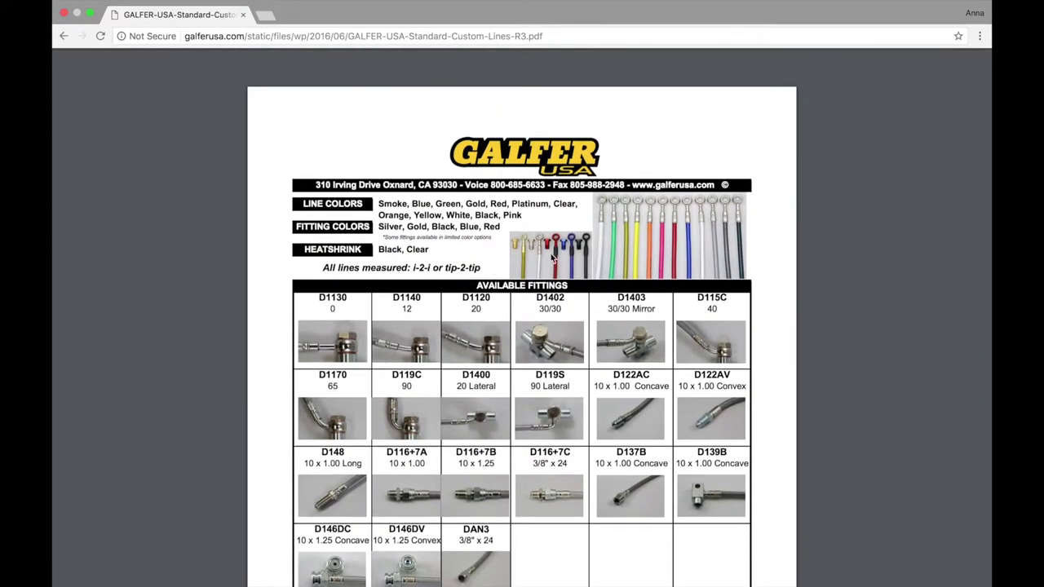
{"action": "scroll", "coordinate": [603, 279], "scroll_direction": "down", "scroll_amount": 1}
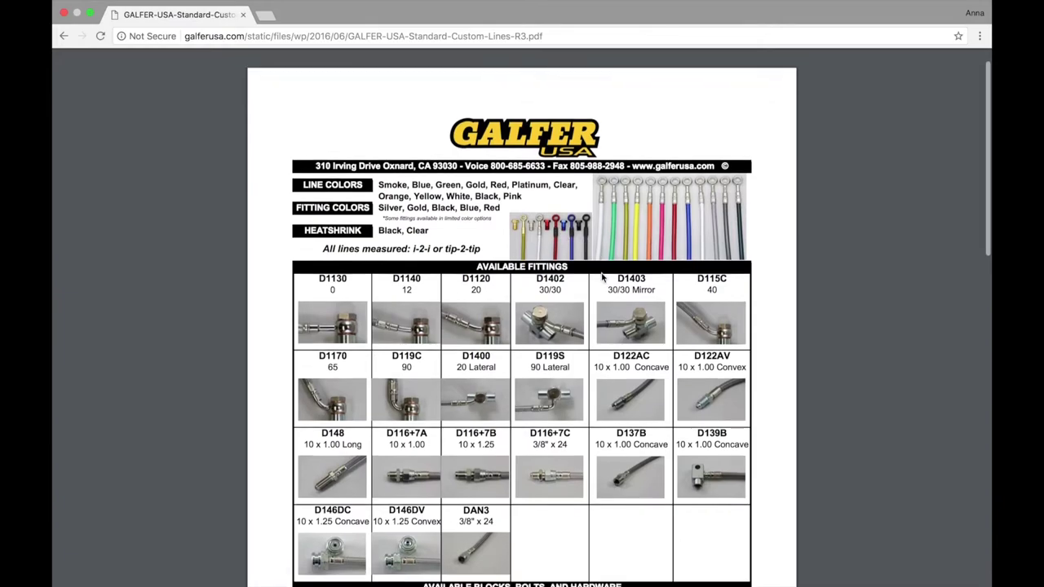
{"action": "scroll", "coordinate": [603, 278], "scroll_direction": "down", "scroll_amount": 10}
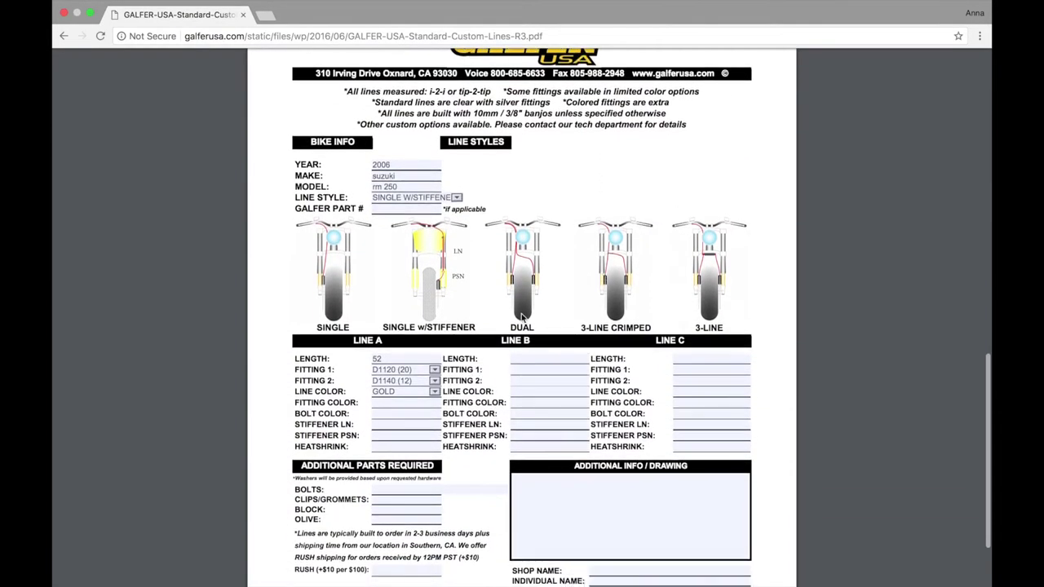
{"action": "left_click", "coordinate": [434, 403]}
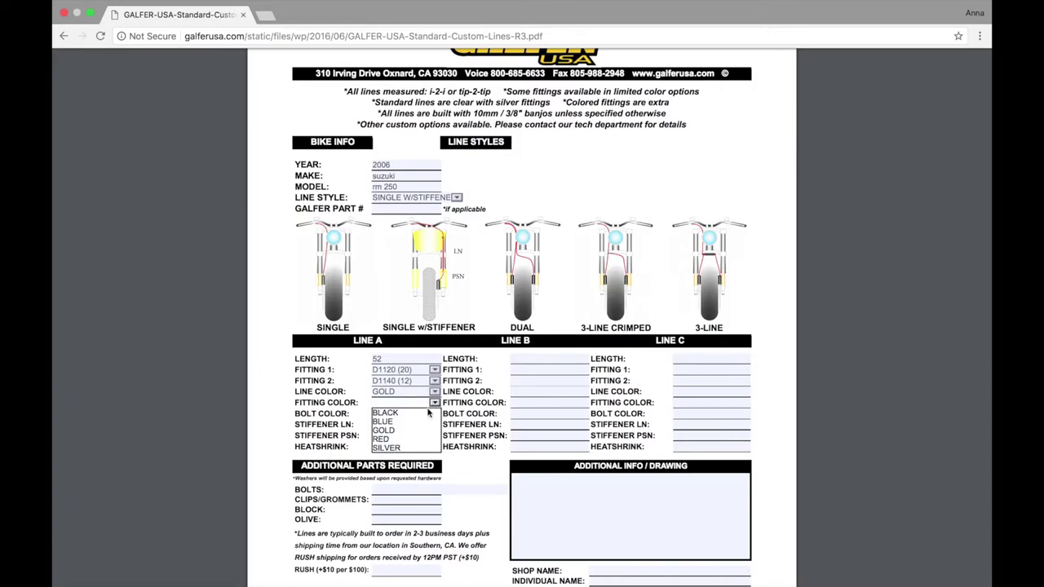
{"action": "left_click", "coordinate": [426, 414]}
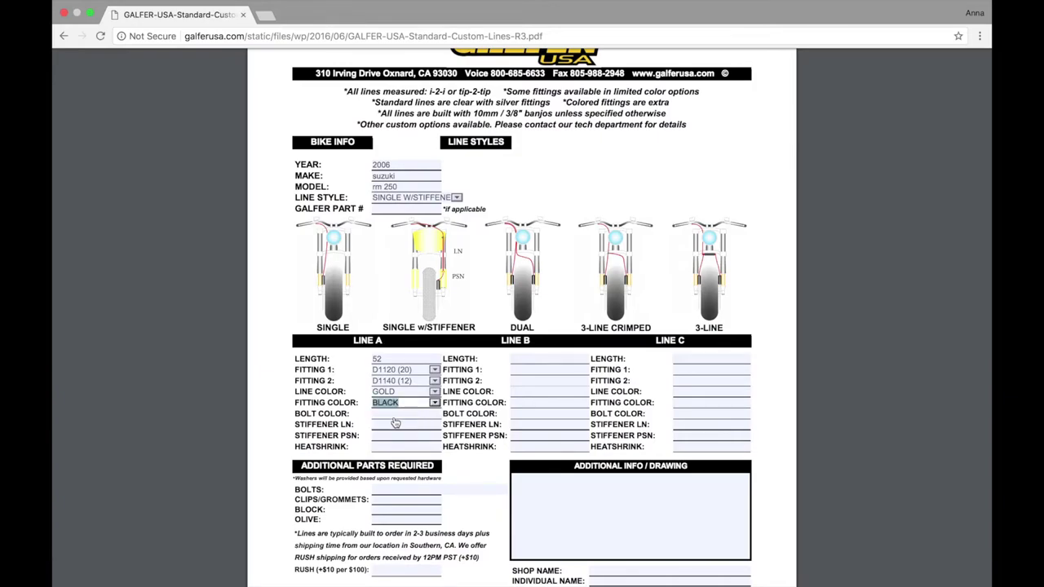
{"action": "left_click", "coordinate": [434, 414]}
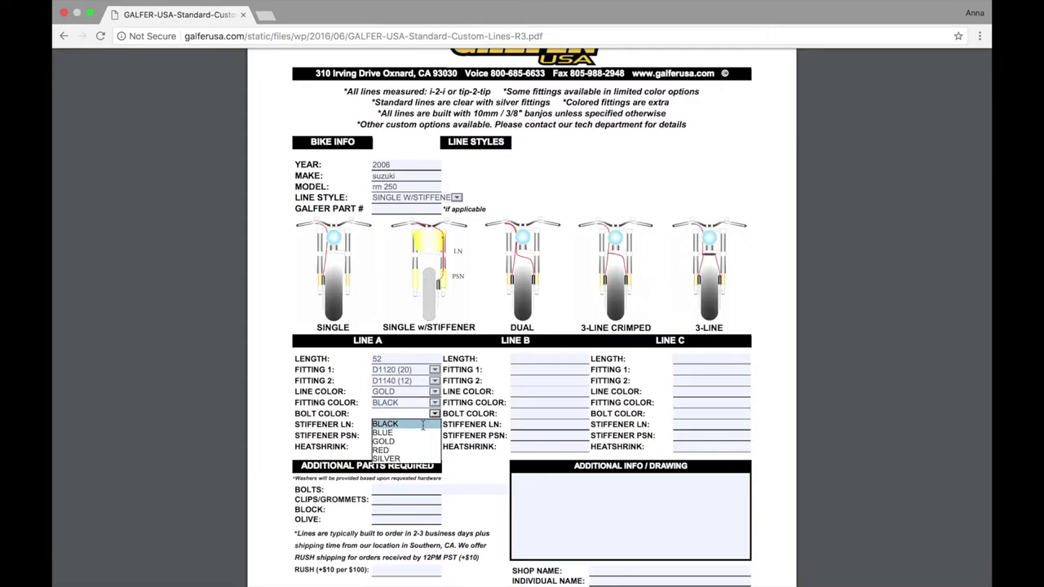
{"action": "left_click", "coordinate": [423, 425]}
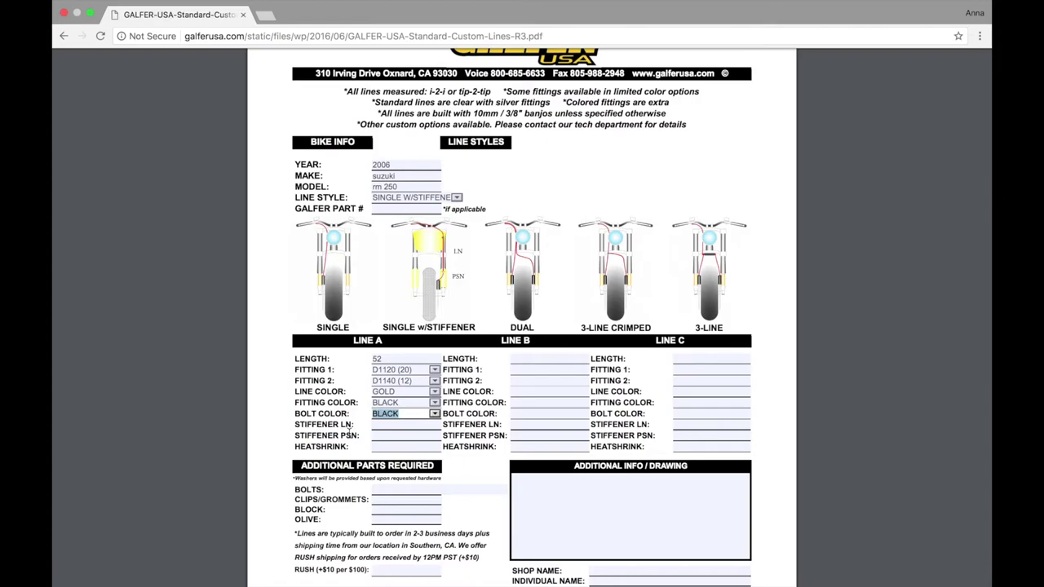
Enter 10 as Line A's stiffener length and 12 as its stiffener position.
{"action": "scroll", "coordinate": [398, 438], "scroll_direction": "up", "scroll_amount": 3}
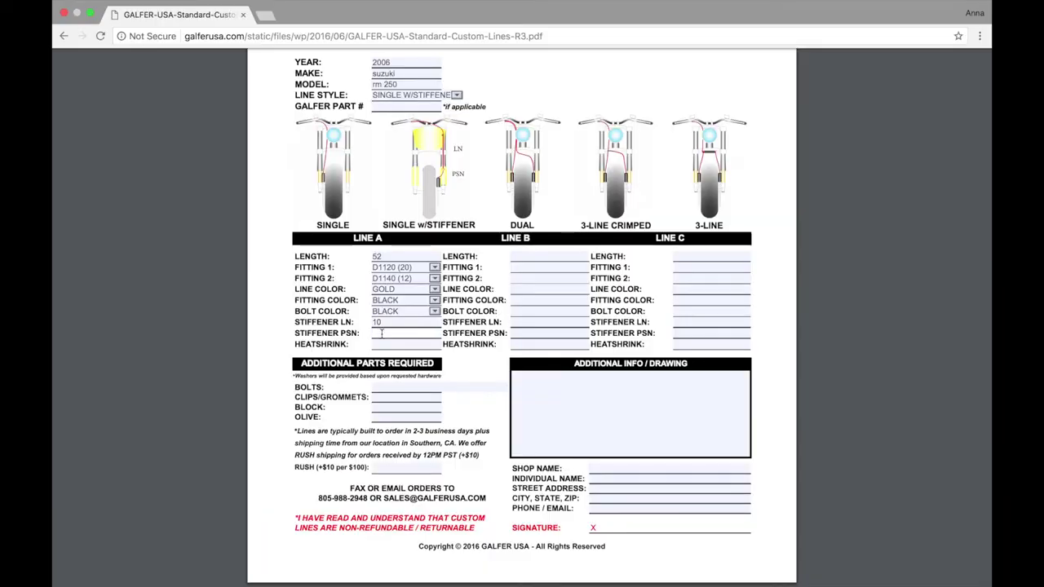
{"action": "type", "text": "12"}
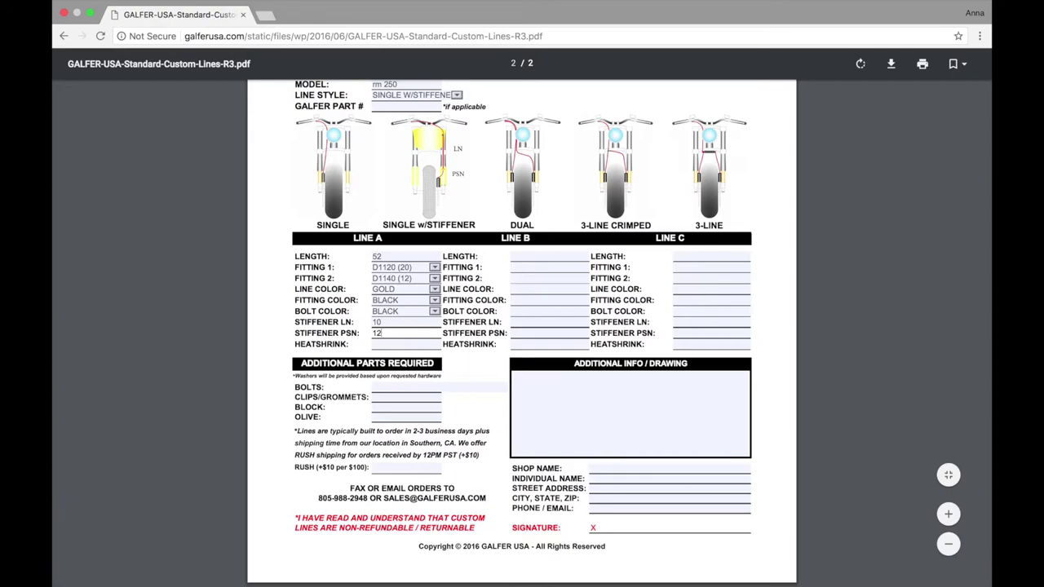
Review the heatshrink options on the reference page and set Line A's heatshrink to BLACK.
{"action": "scroll", "coordinate": [410, 344], "scroll_direction": "up", "scroll_amount": 1}
{"action": "scroll", "coordinate": [410, 344], "scroll_direction": "up", "scroll_amount": 15}
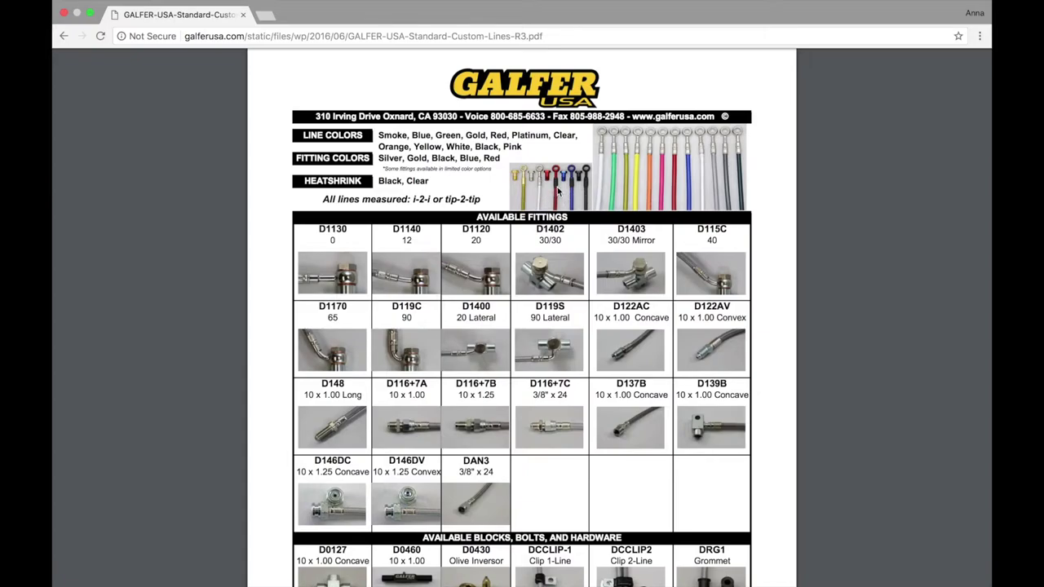
{"action": "scroll", "coordinate": [558, 190], "scroll_direction": "down", "scroll_amount": 1}
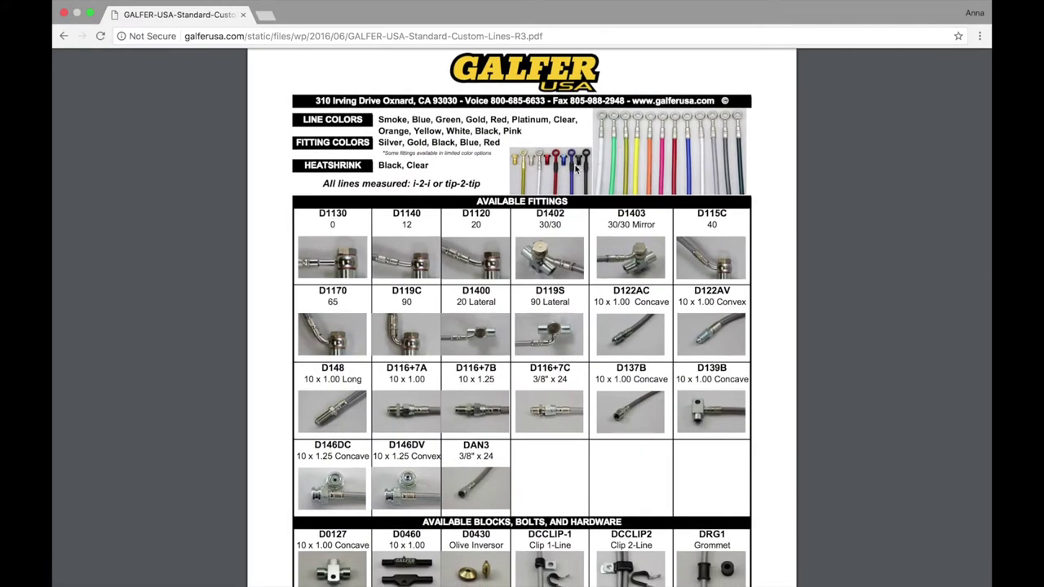
{"action": "scroll", "coordinate": [573, 173], "scroll_direction": "down", "scroll_amount": 20}
{"action": "scroll", "coordinate": [569, 181], "scroll_direction": "up", "scroll_amount": 1}
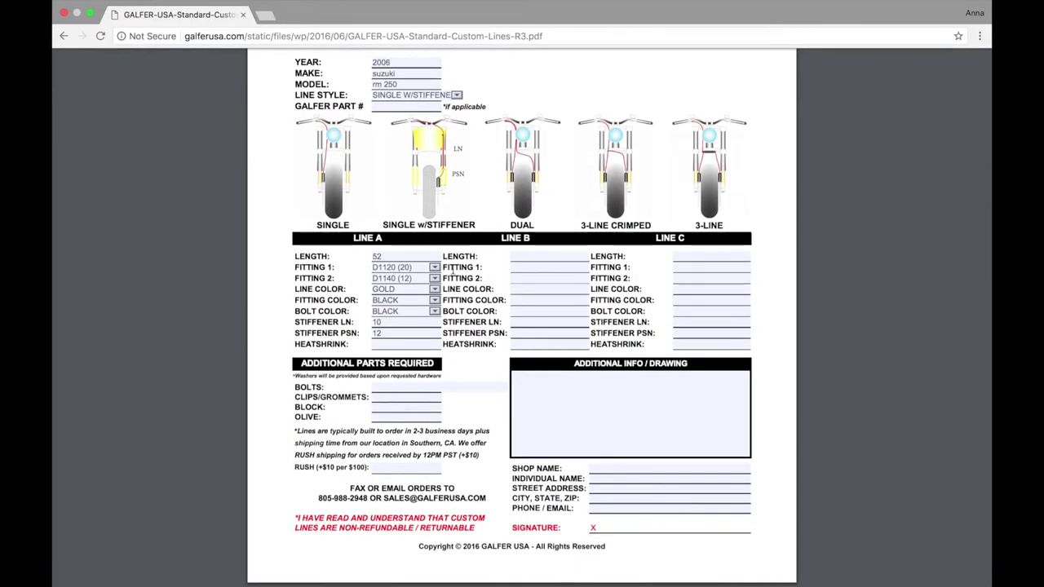
{"action": "left_click", "coordinate": [392, 347]}
{"action": "left_click", "coordinate": [435, 345]}
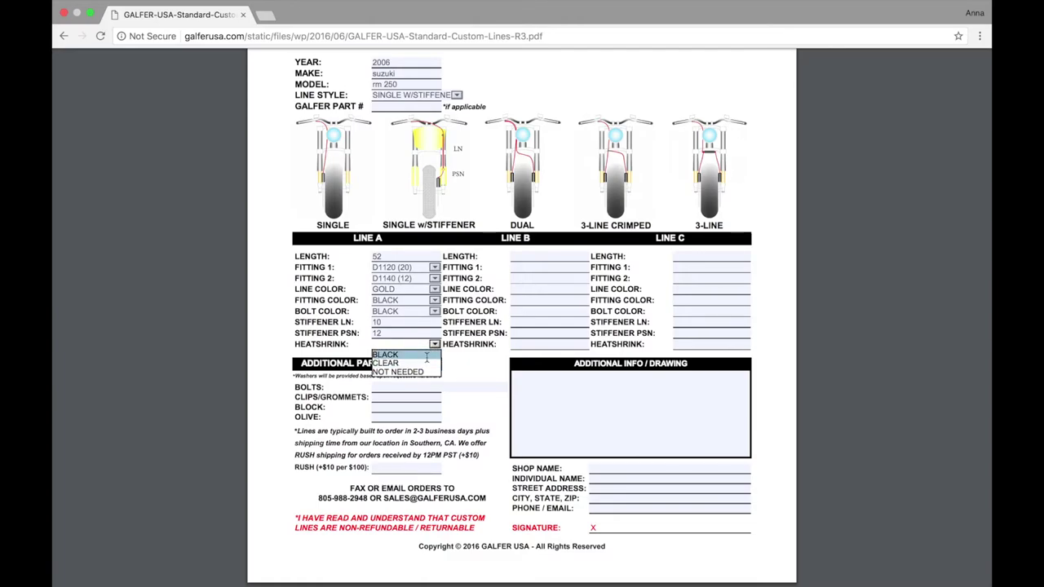
{"action": "left_click", "coordinate": [427, 354]}
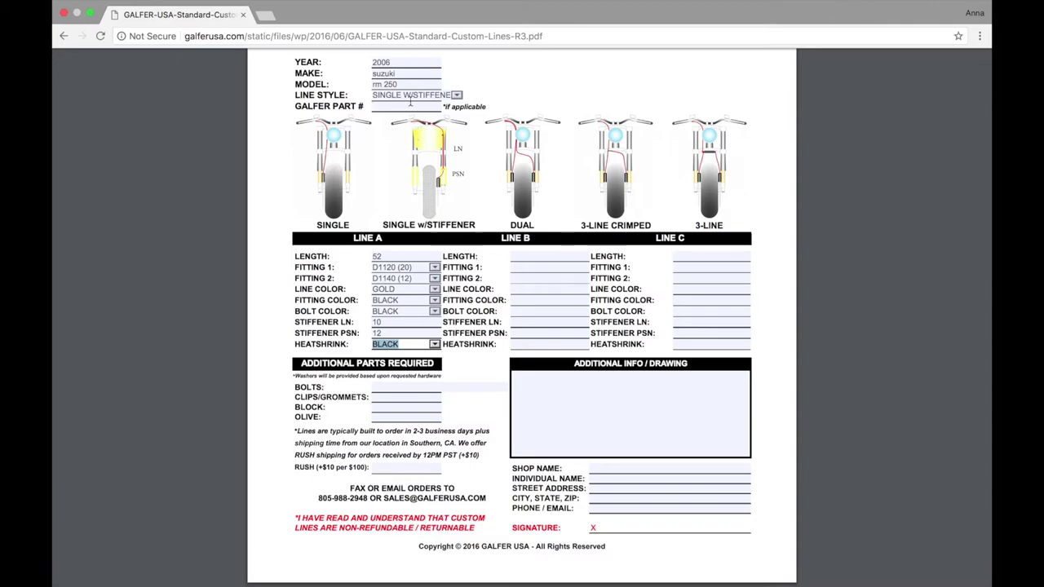
Consult the available bolts chart and enter 8a x2 for bolts under the additional parts required.
{"action": "scroll", "coordinate": [414, 142], "scroll_direction": "up", "scroll_amount": 1}
{"action": "scroll", "coordinate": [414, 147], "scroll_direction": "up", "scroll_amount": 2}
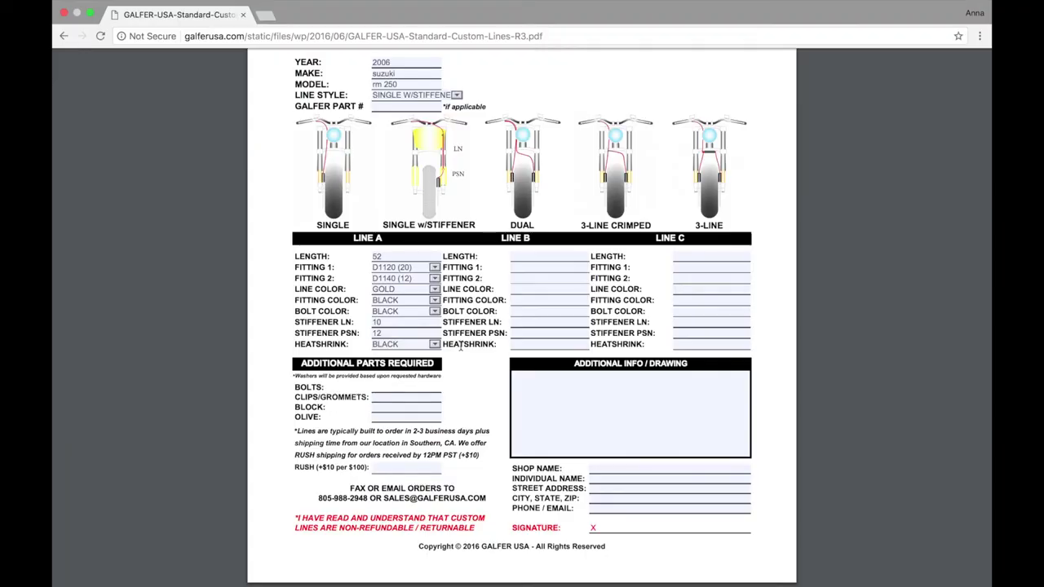
{"action": "scroll", "coordinate": [461, 347], "scroll_direction": "up", "scroll_amount": 8}
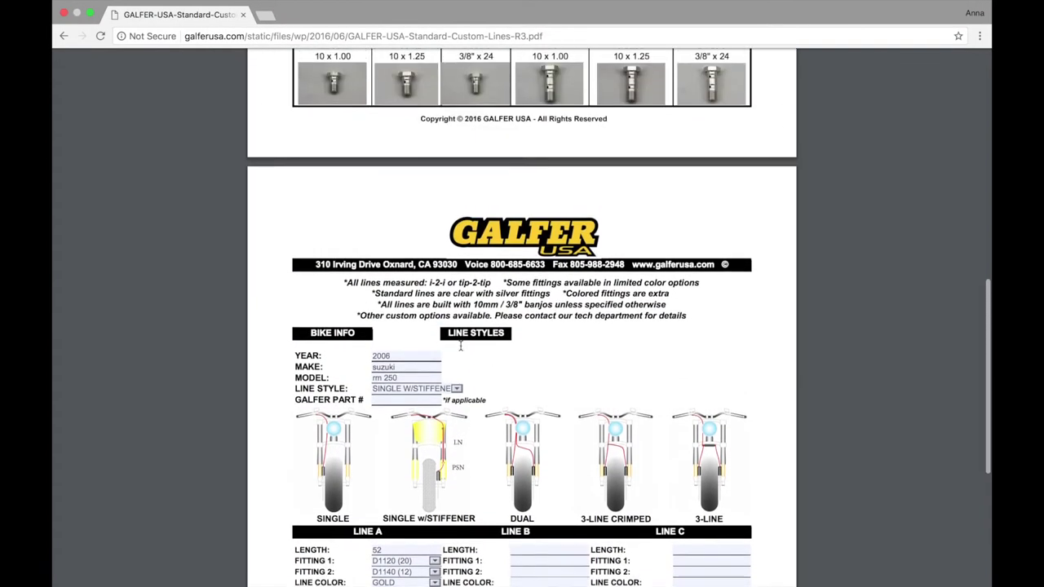
{"action": "scroll", "coordinate": [461, 347], "scroll_direction": "up", "scroll_amount": 2}
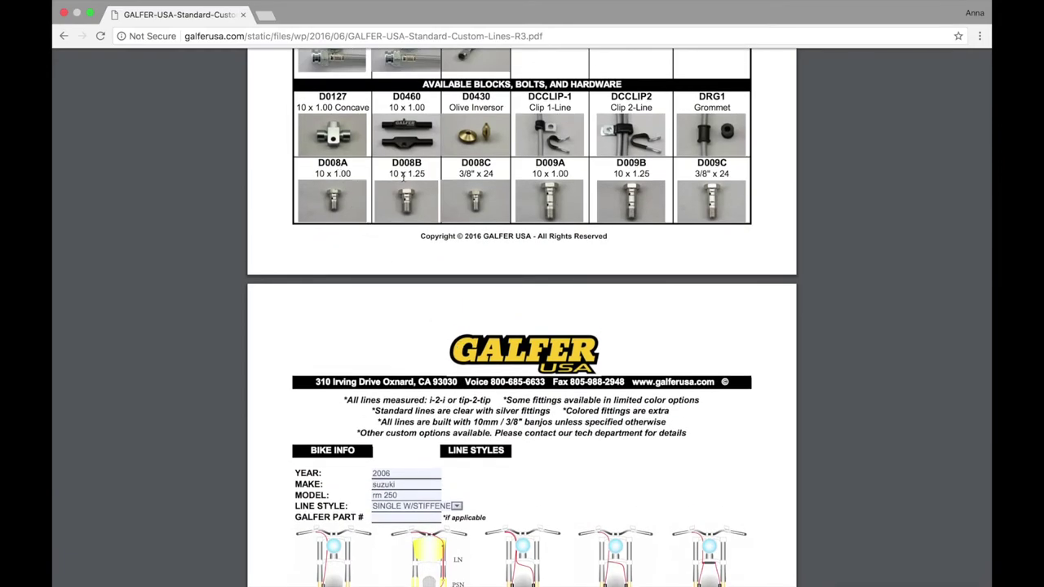
{"action": "scroll", "coordinate": [402, 175], "scroll_direction": "down", "scroll_amount": 10}
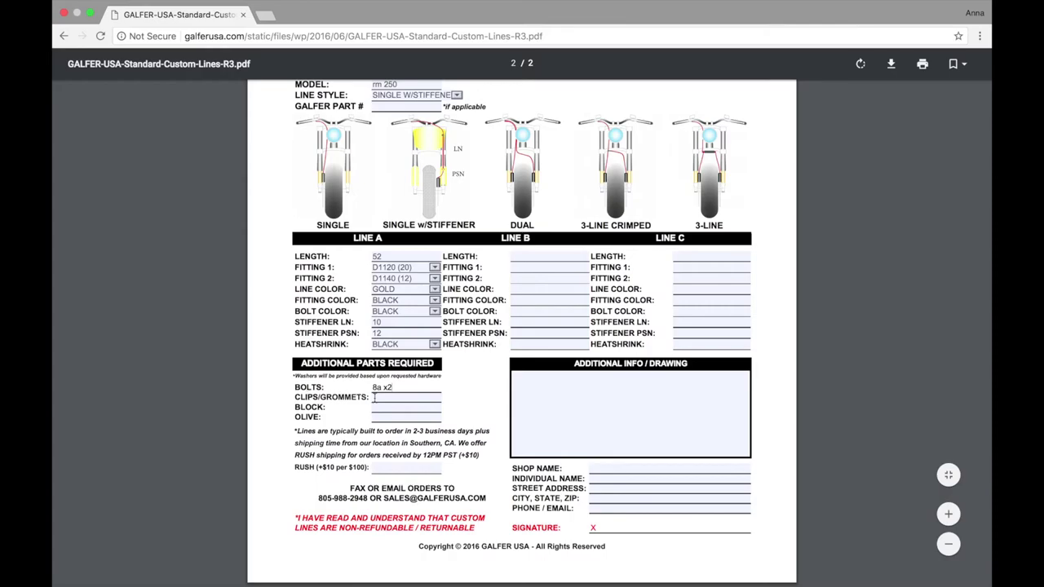
Examine the available blocks and hardware chart for the clips/grommets and block entries of the additional parts.
{"action": "left_click", "coordinate": [375, 397]}
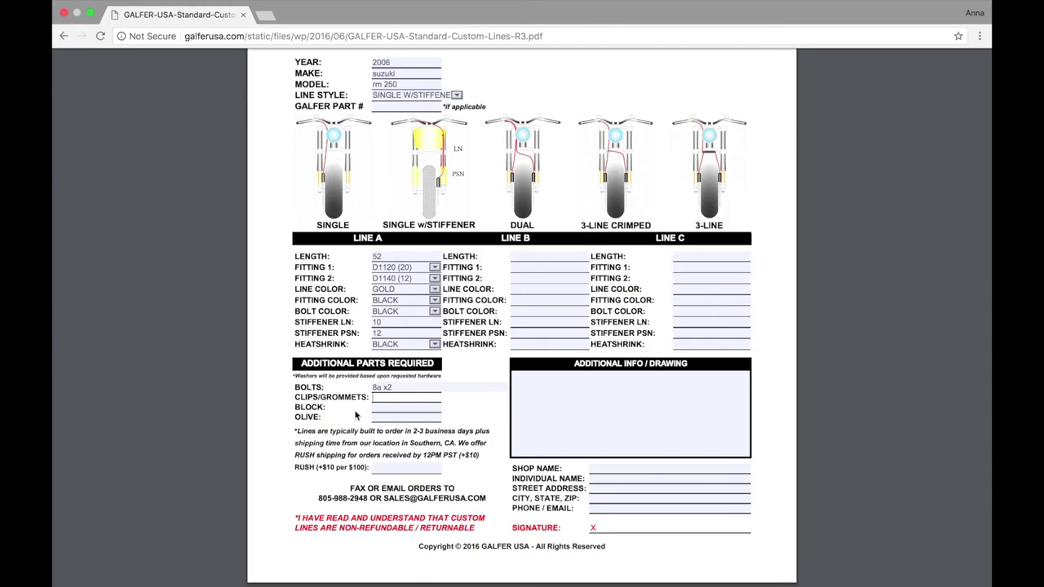
{"action": "scroll", "coordinate": [415, 352], "scroll_direction": "up", "scroll_amount": 5}
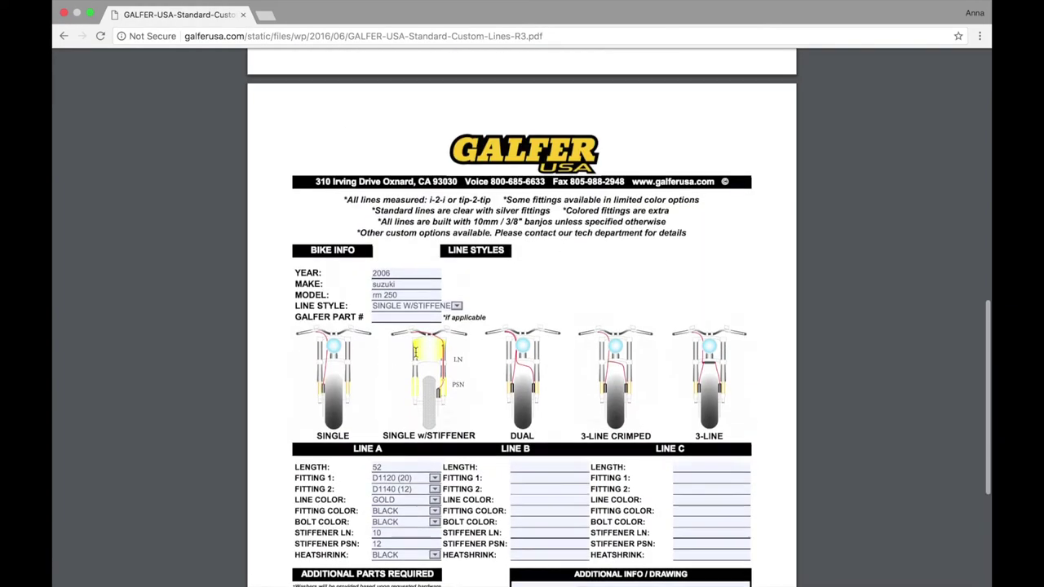
{"action": "scroll", "coordinate": [415, 352], "scroll_direction": "up", "scroll_amount": 1}
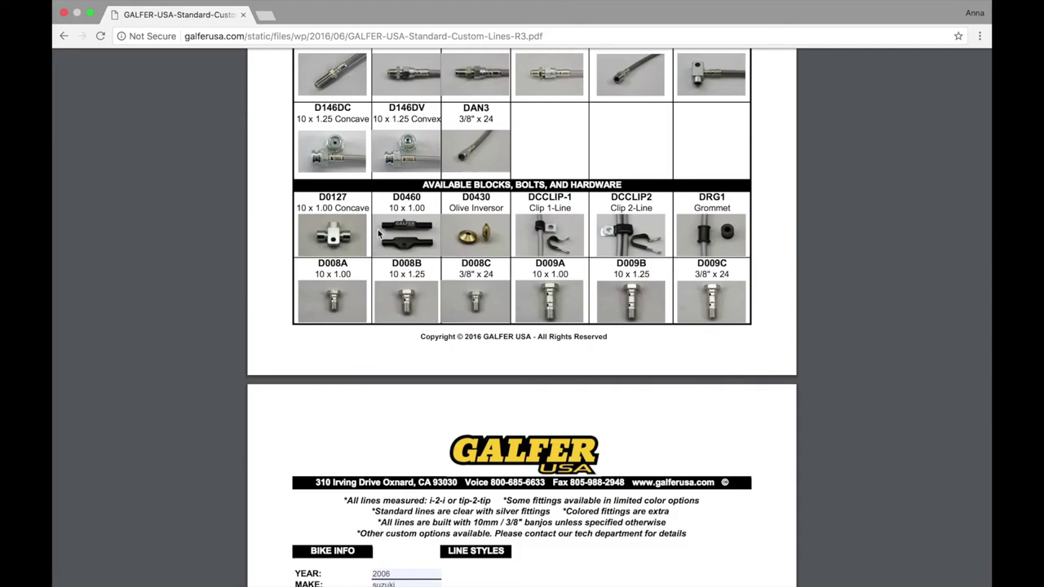
{"action": "scroll", "coordinate": [413, 241], "scroll_direction": "down", "scroll_amount": 6}
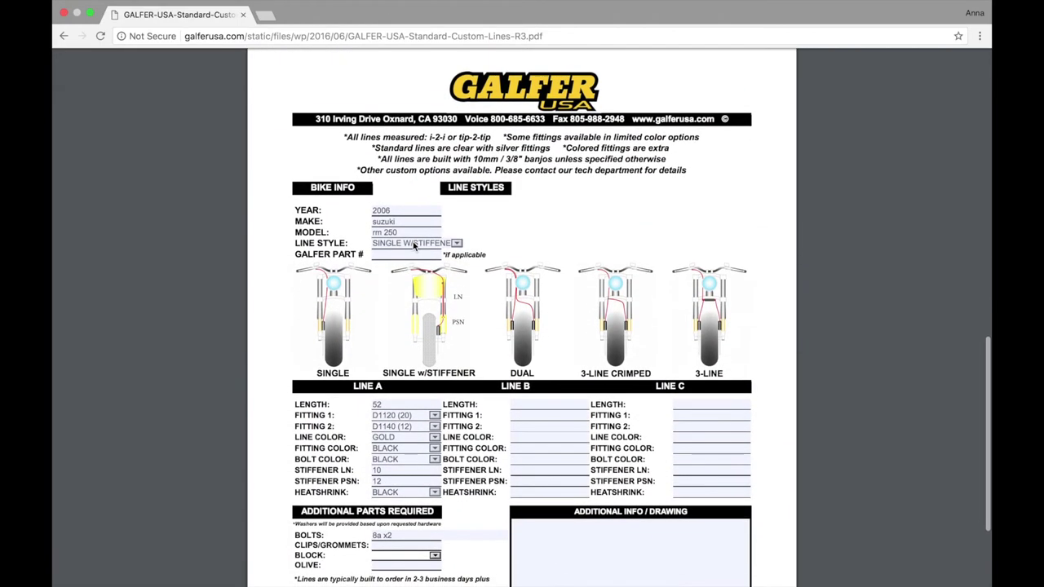
{"action": "scroll", "coordinate": [412, 245], "scroll_direction": "down", "scroll_amount": 1}
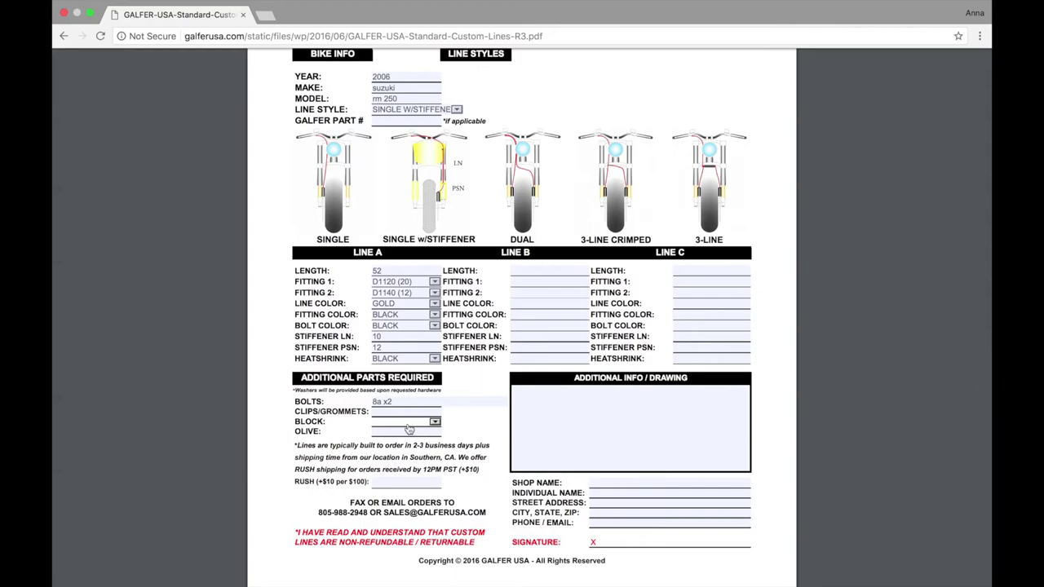
Set the block under the additional parts to NOT NEEDED and check the olive inversor in the hardware chart for the olive entry.
{"action": "left_click", "coordinate": [436, 424]}
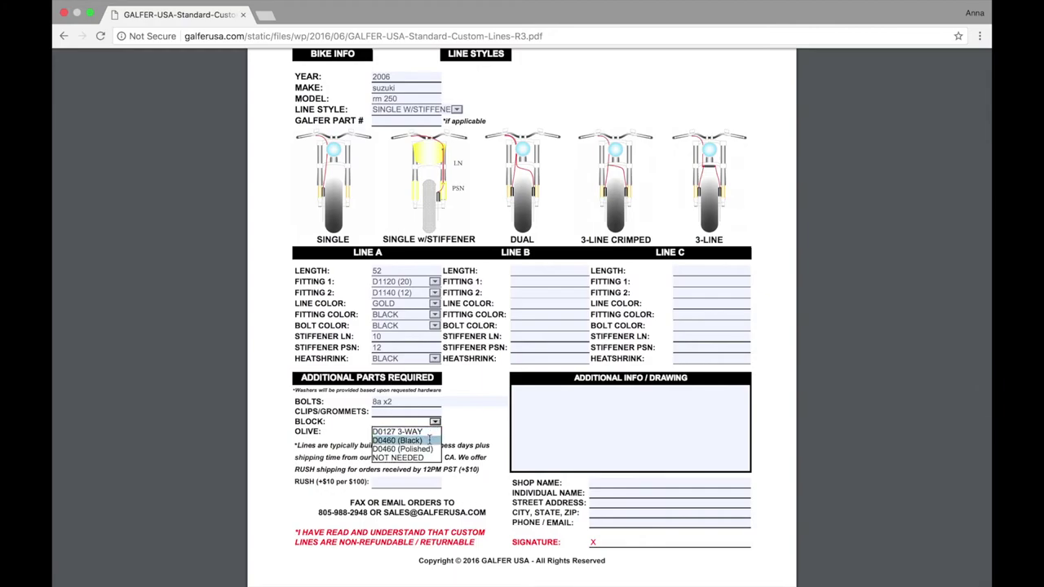
{"action": "left_click", "coordinate": [400, 458]}
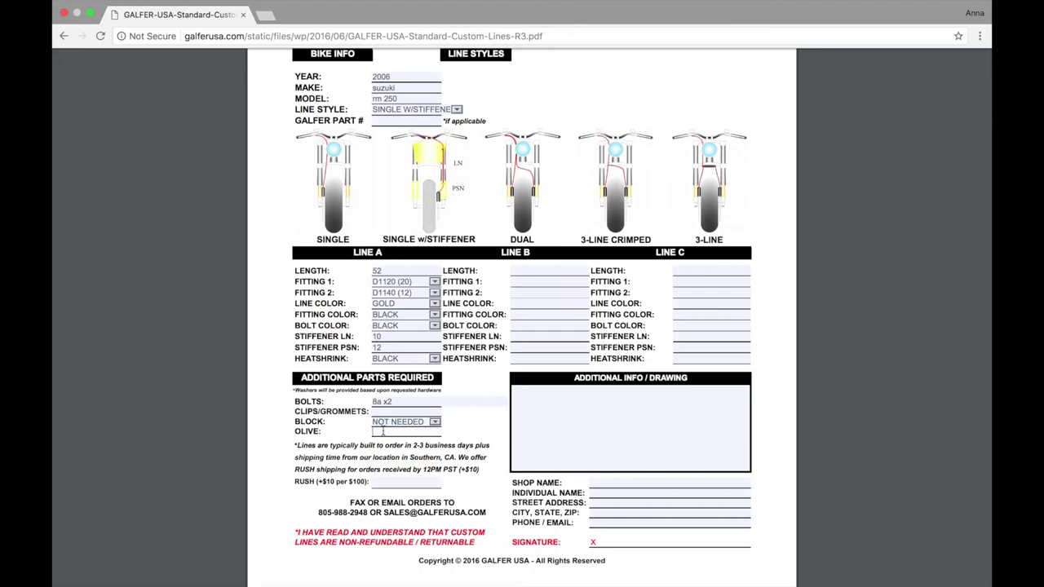
{"action": "scroll", "coordinate": [456, 385], "scroll_direction": "up", "scroll_amount": 5}
{"action": "scroll", "coordinate": [456, 385], "scroll_direction": "up", "scroll_amount": 3}
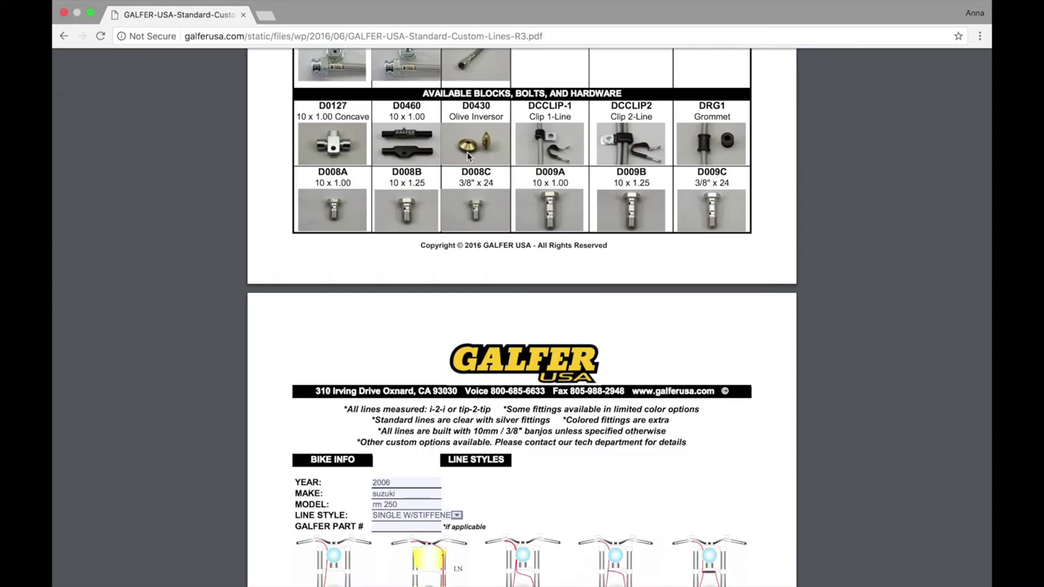
{"action": "scroll", "coordinate": [478, 160], "scroll_direction": "down", "scroll_amount": 1}
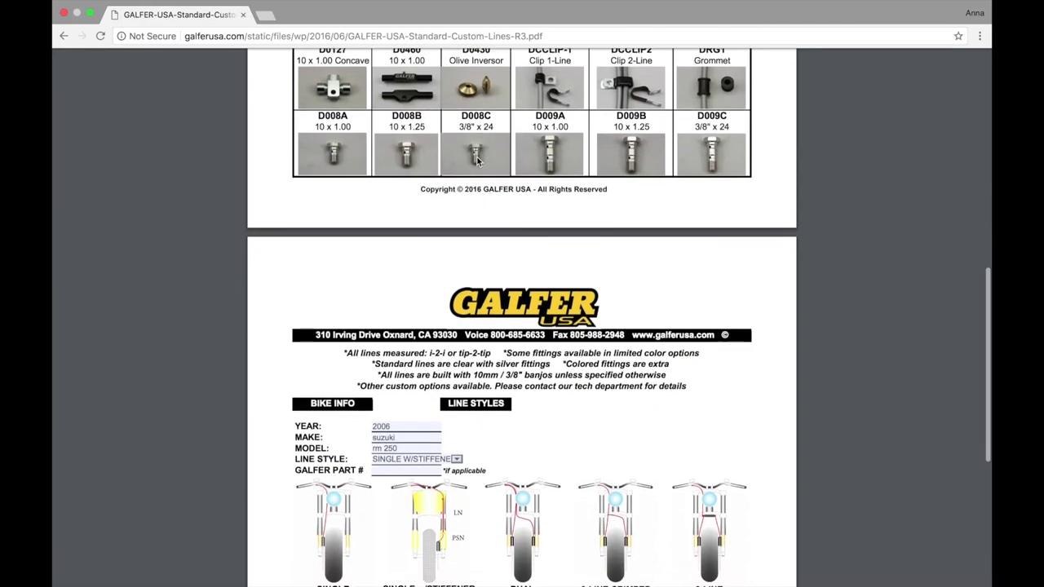
{"action": "scroll", "coordinate": [478, 161], "scroll_direction": "down", "scroll_amount": 6}
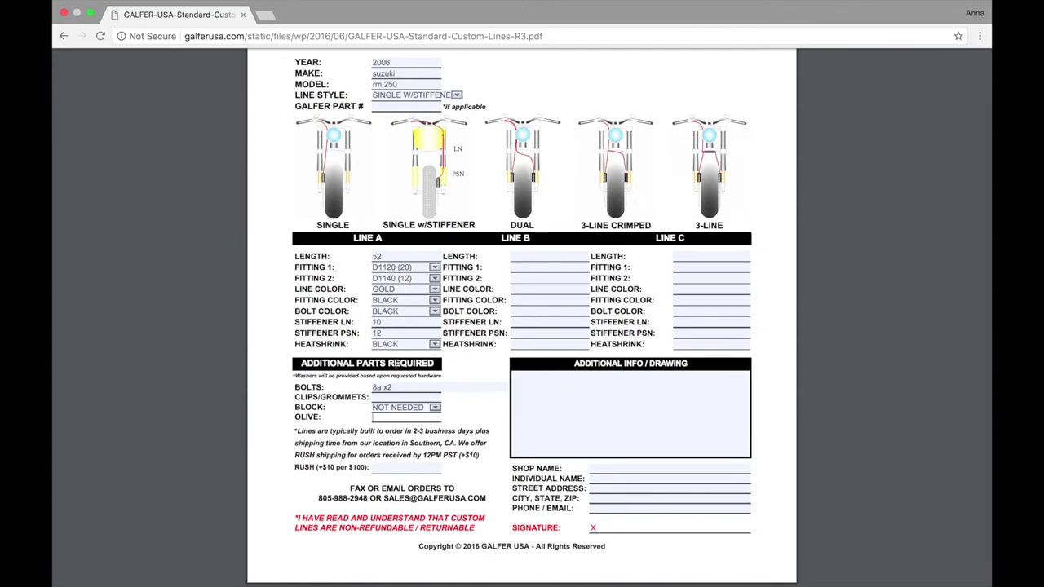
{"action": "left_click", "coordinate": [392, 418]}
Look over the additional info box and the shop name, individual name and street address fields of the order form.
{"action": "left_click", "coordinate": [530, 385]}
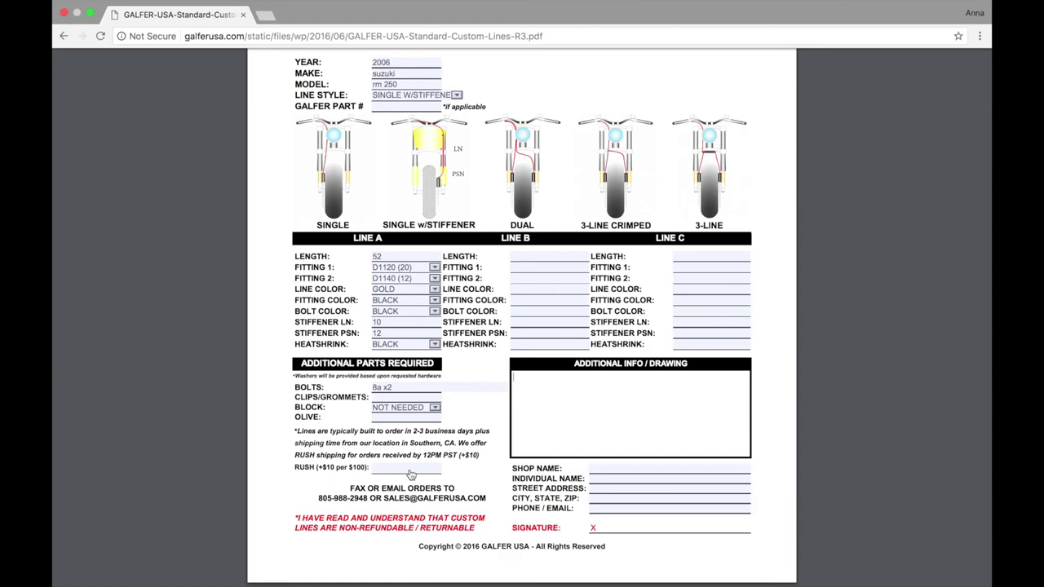
{"action": "left_click", "coordinate": [602, 469]}
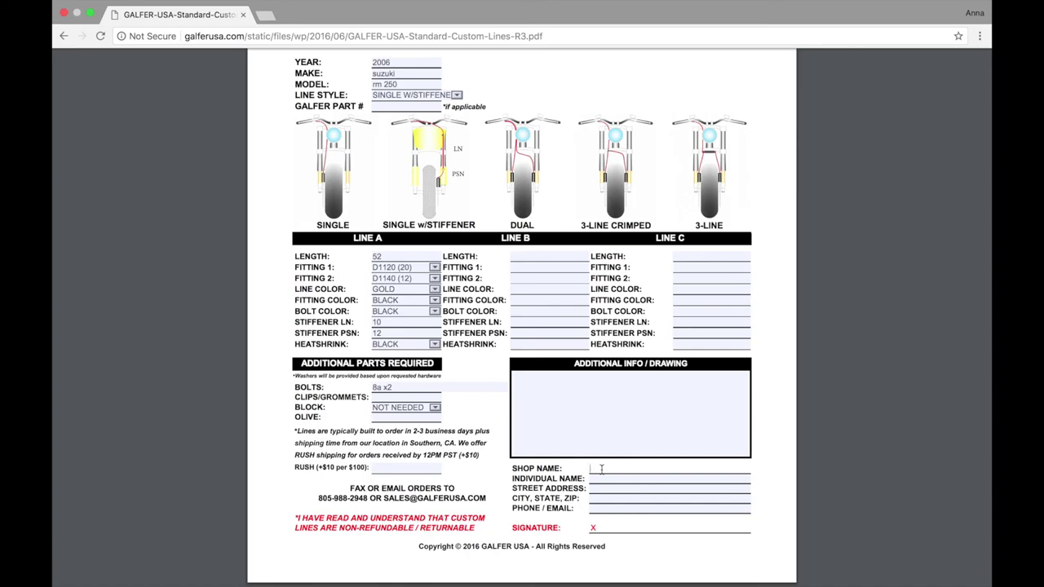
{"action": "left_click", "coordinate": [601, 481]}
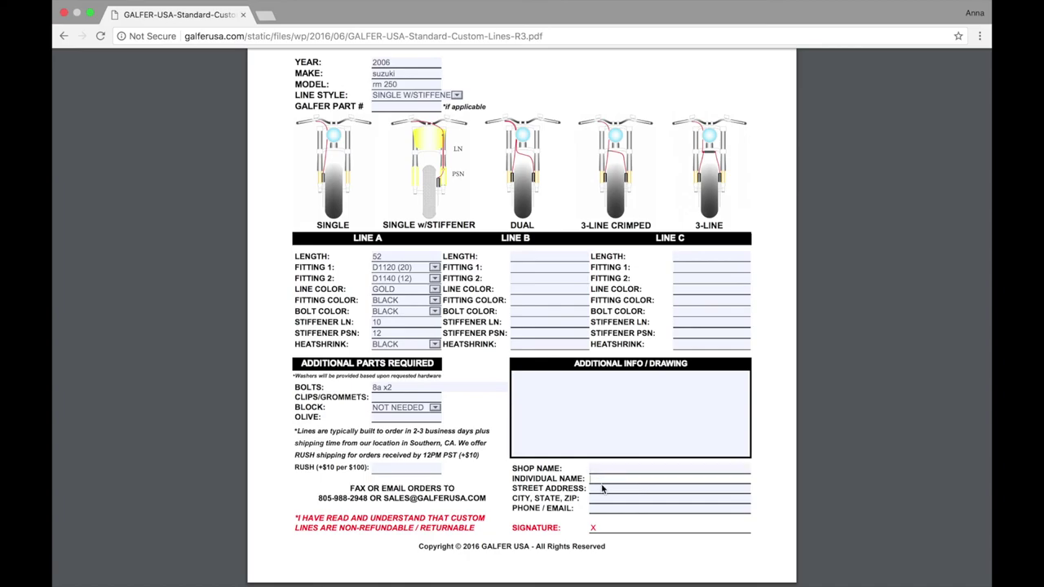
{"action": "left_click", "coordinate": [599, 491]}
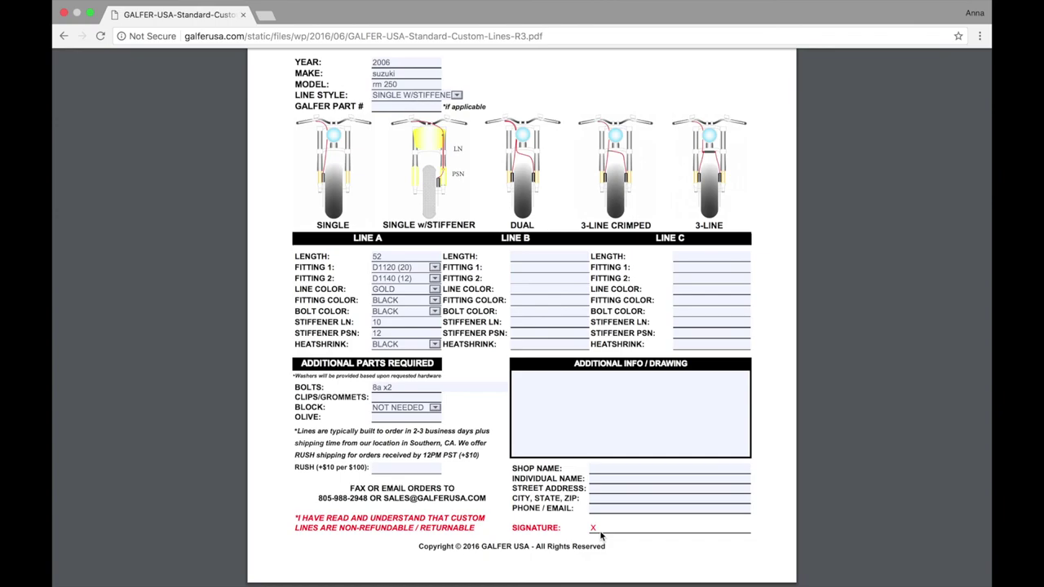
Return to the reference page and review the charts of available fittings, blocks, bolts and hardware.
{"action": "scroll", "coordinate": [604, 354], "scroll_direction": "up", "scroll_amount": 9}
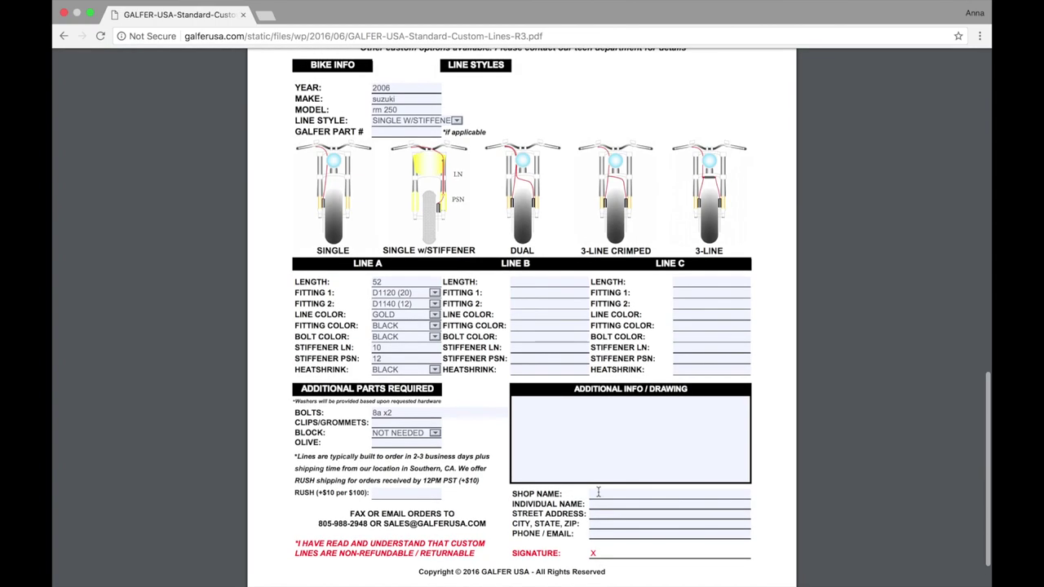
{"action": "scroll", "coordinate": [604, 359], "scroll_direction": "up", "scroll_amount": 20}
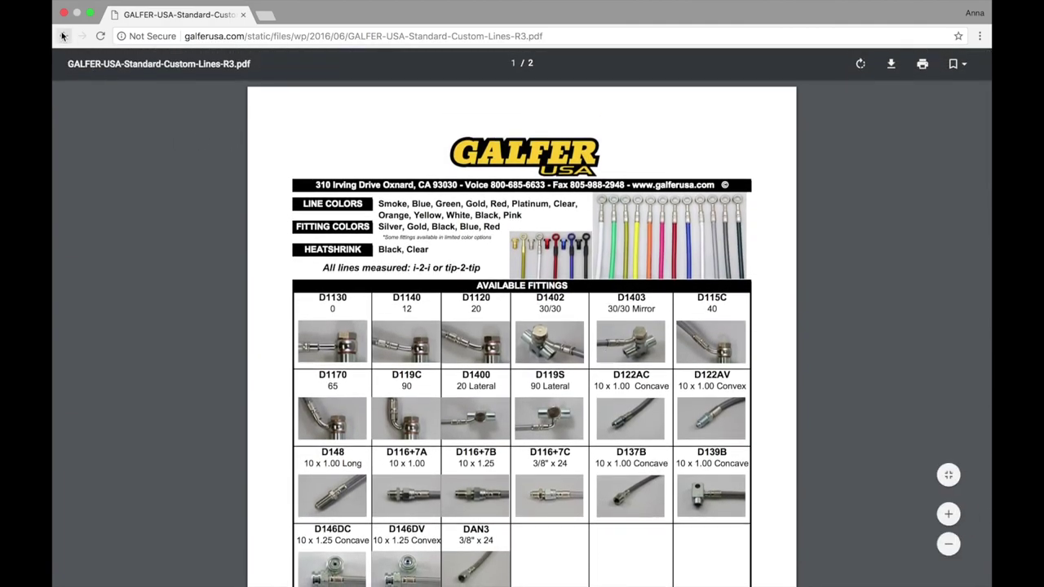
{"action": "scroll", "coordinate": [470, 299], "scroll_direction": "down", "scroll_amount": 20}
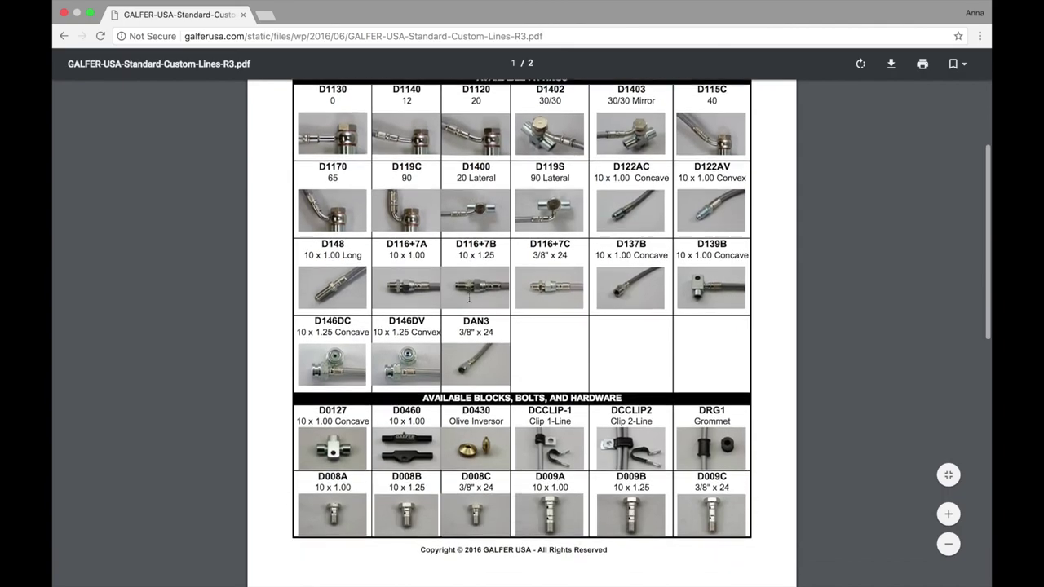